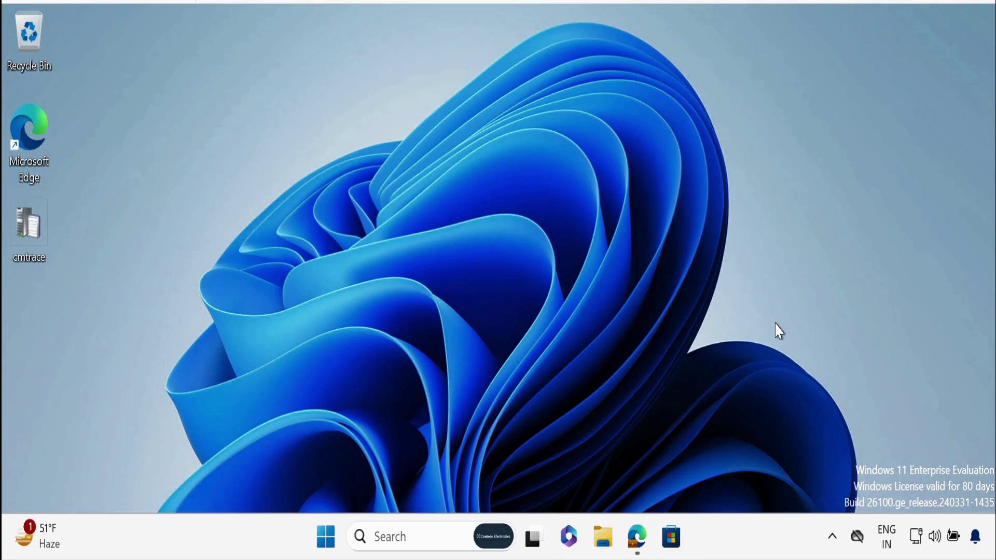
# Step: Switch to Microsoft Edge and open the configuration policies for Windows devices in the Intune admin center
pyautogui.click(637, 538)
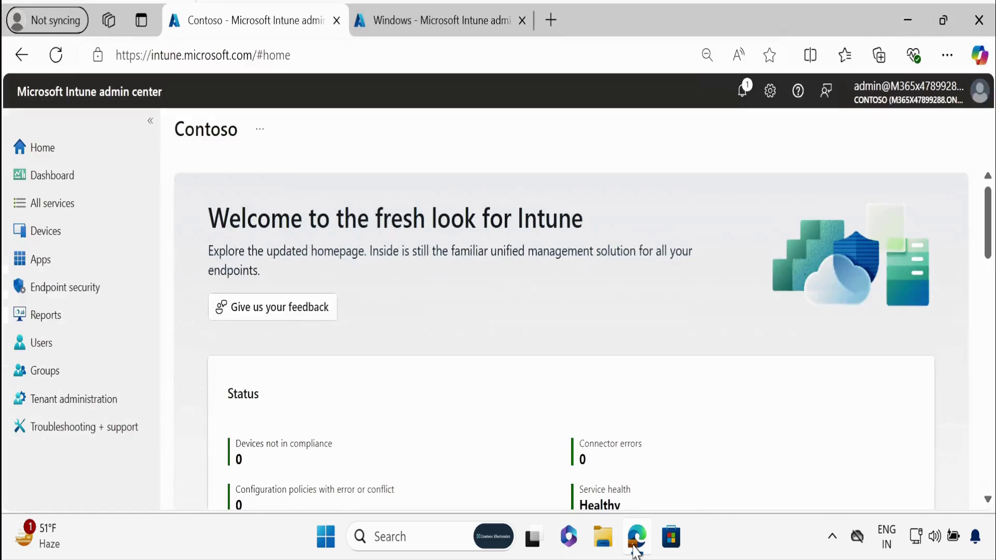
pyautogui.click(48, 240)
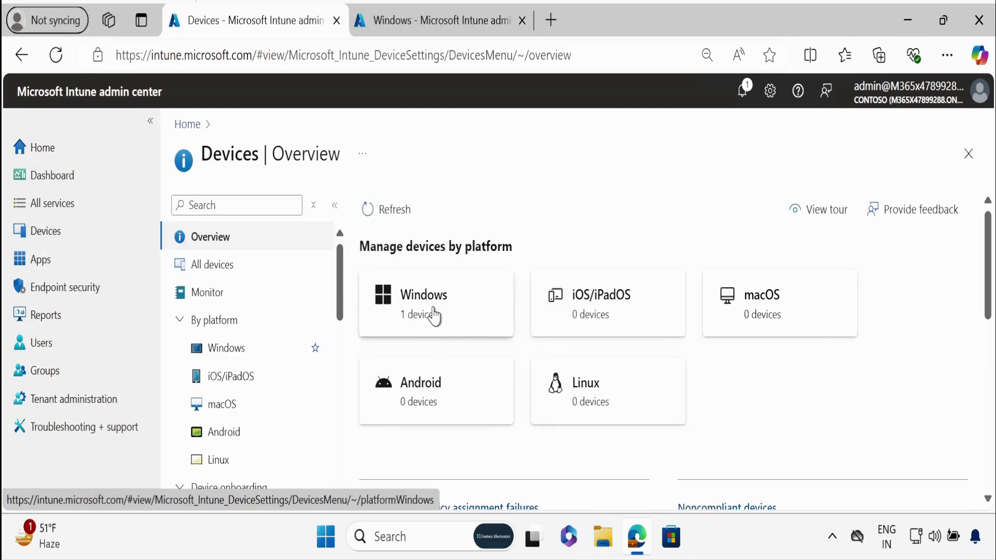
pyautogui.click(434, 315)
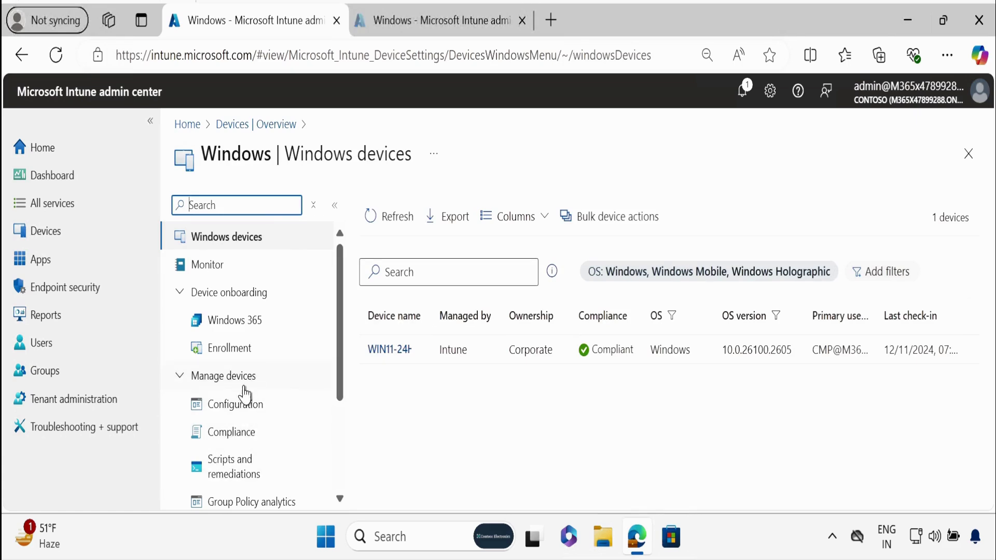
pyautogui.click(240, 414)
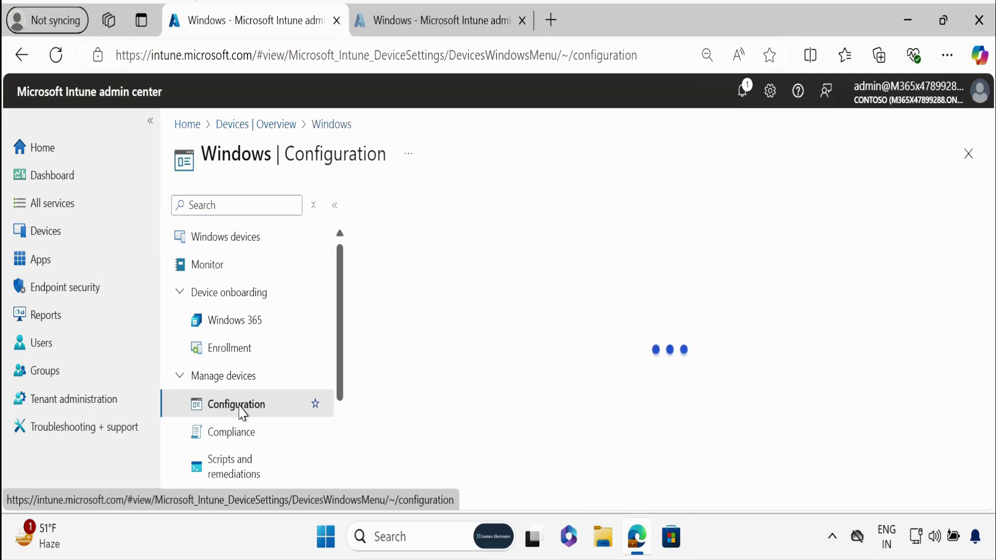
# Step: Start a new policy for the Windows 10 and later platform with the Properties catalog profile type
pyautogui.click(410, 273)
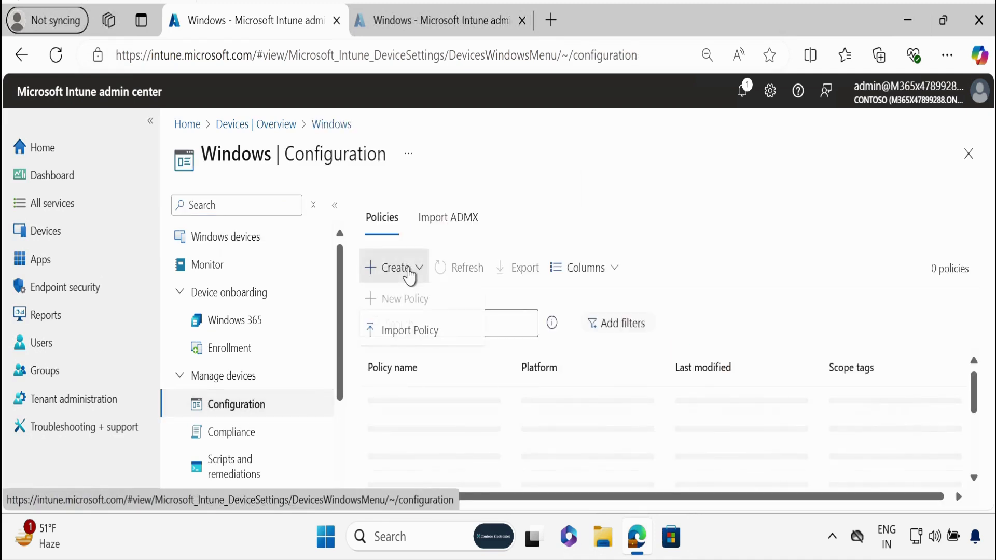
pyautogui.click(419, 312)
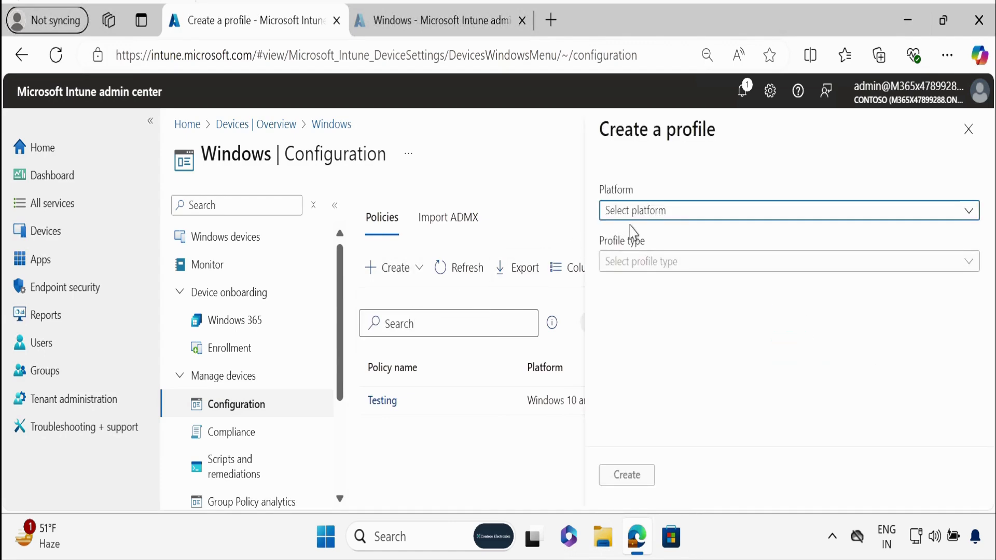
pyautogui.click(653, 213)
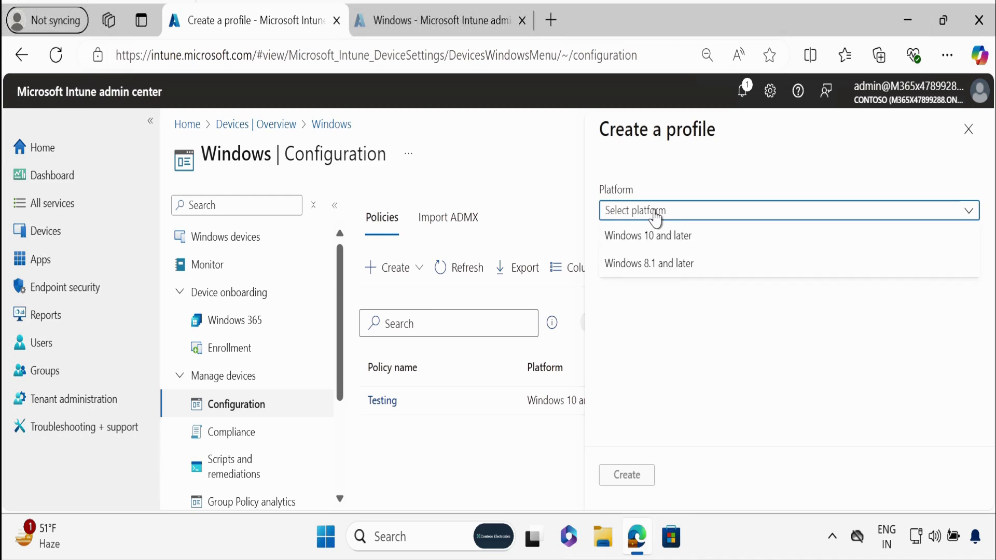
pyautogui.click(651, 239)
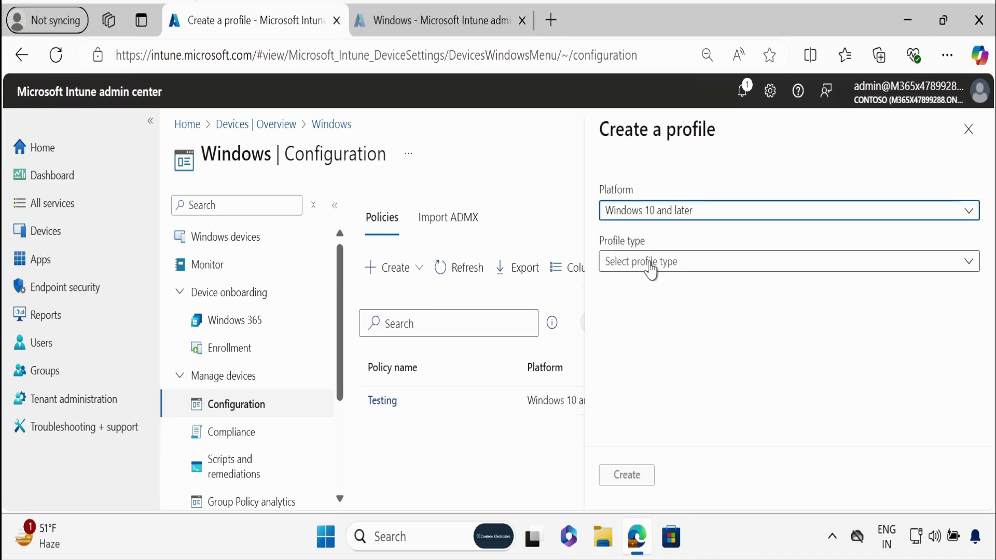
pyautogui.click(651, 264)
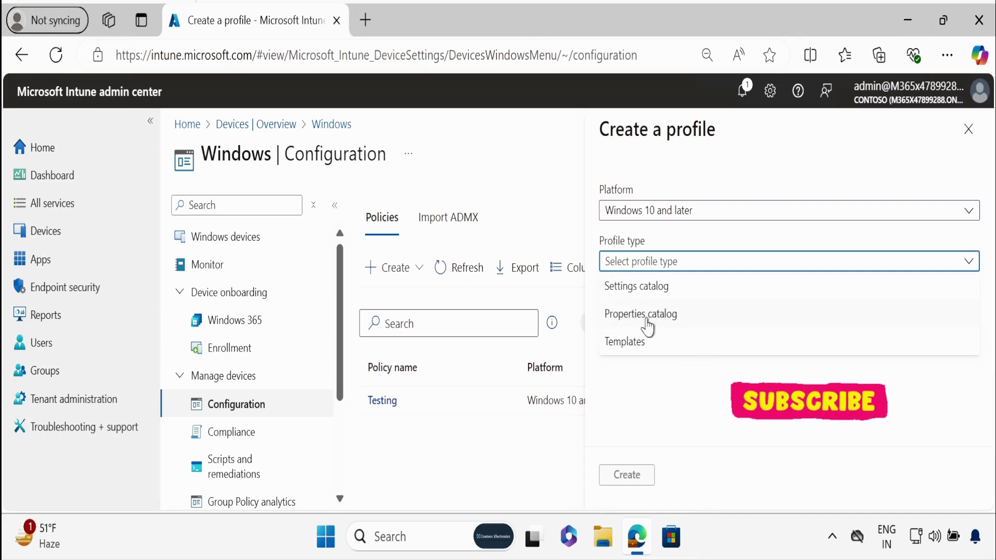
pyautogui.click(669, 325)
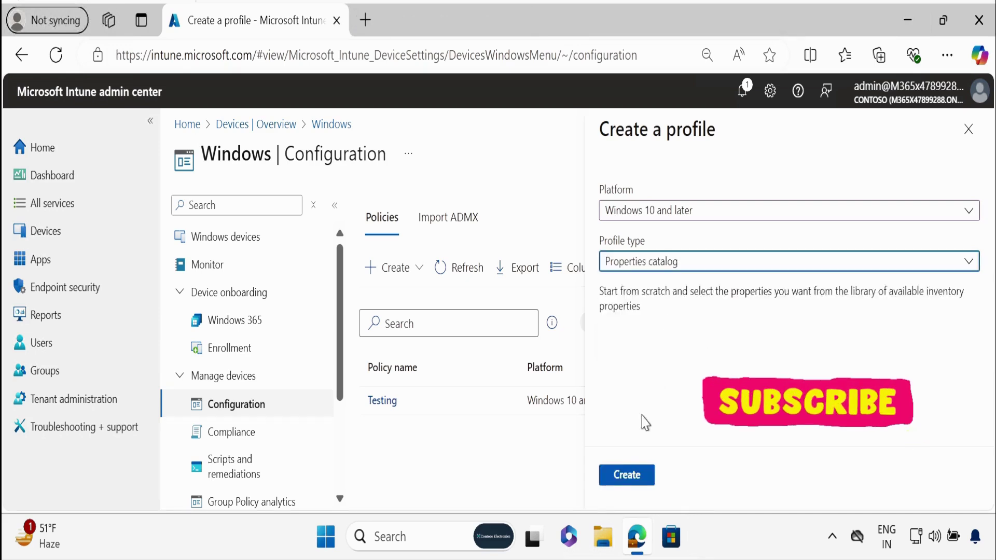
pyautogui.click(636, 482)
# Step: Enter "Collect Enhanced Hardware Inventory" as the profile's name and description, and proceed to the configuration properties
pyautogui.click(265, 278)
pyautogui.write('Collect Enhanced Hardware Inventory')
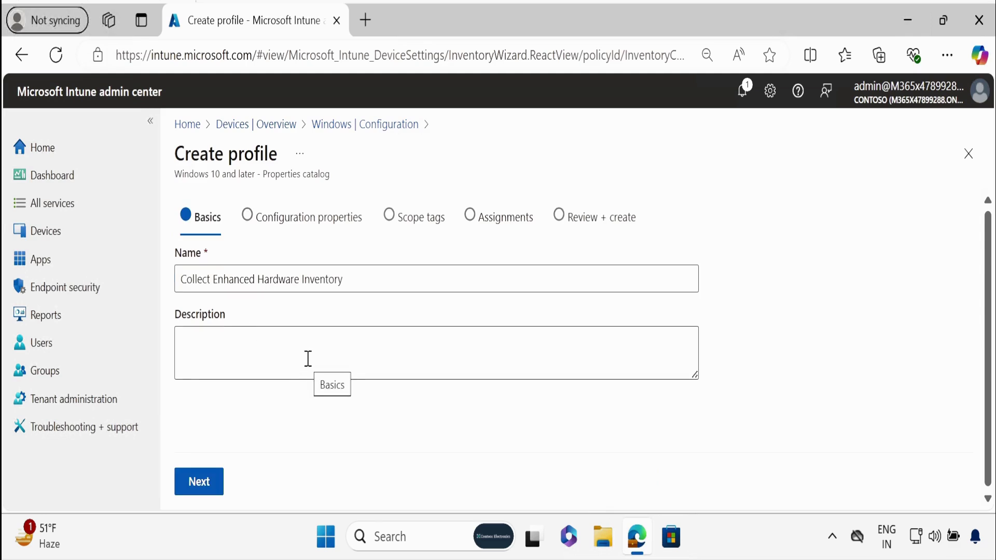
pyautogui.click(263, 342)
pyautogui.write('Collect Enhanced Hardware Inventory')
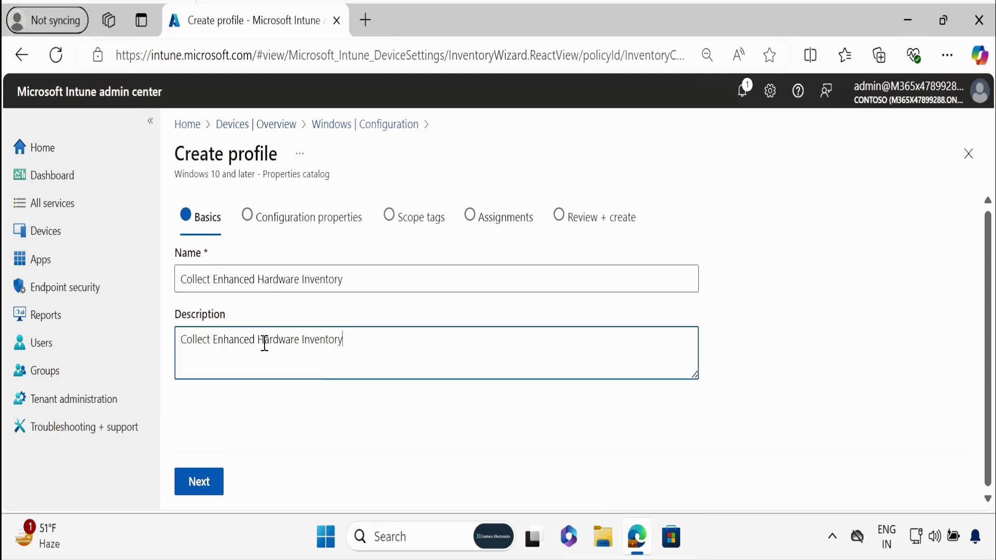
pyautogui.click(204, 488)
# Step: Open the properties picker and select the Battery, Bios Info, CPU and Disk Drive categories
pyautogui.hotkey('ctrl', '-')
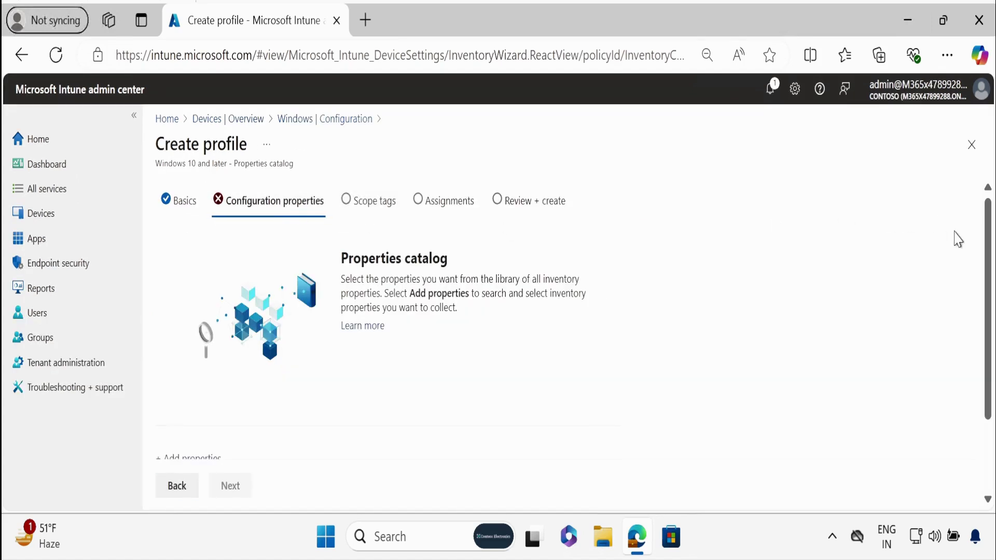
pyautogui.moveTo(986, 260); pyautogui.dragTo(988, 316)
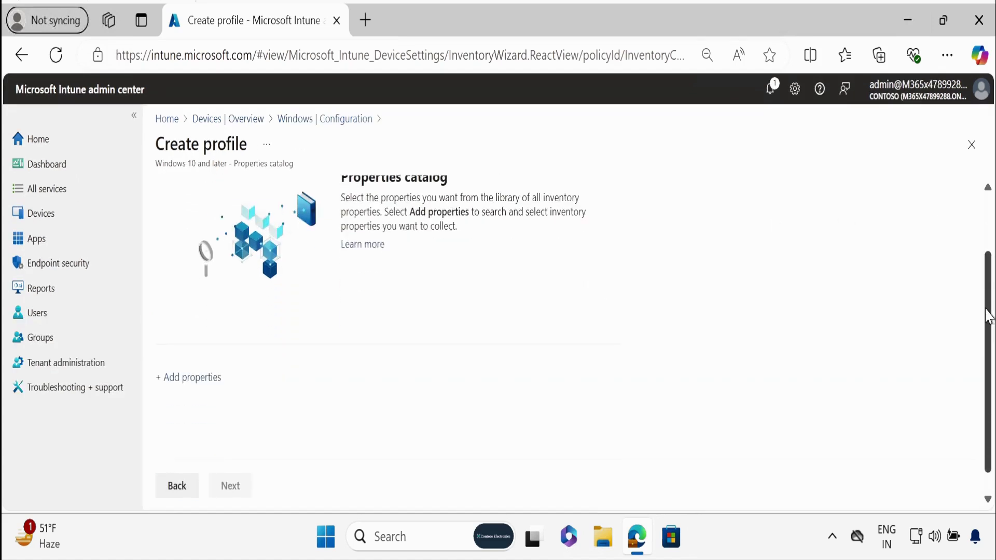
pyautogui.click(192, 378)
pyautogui.click(351, 295)
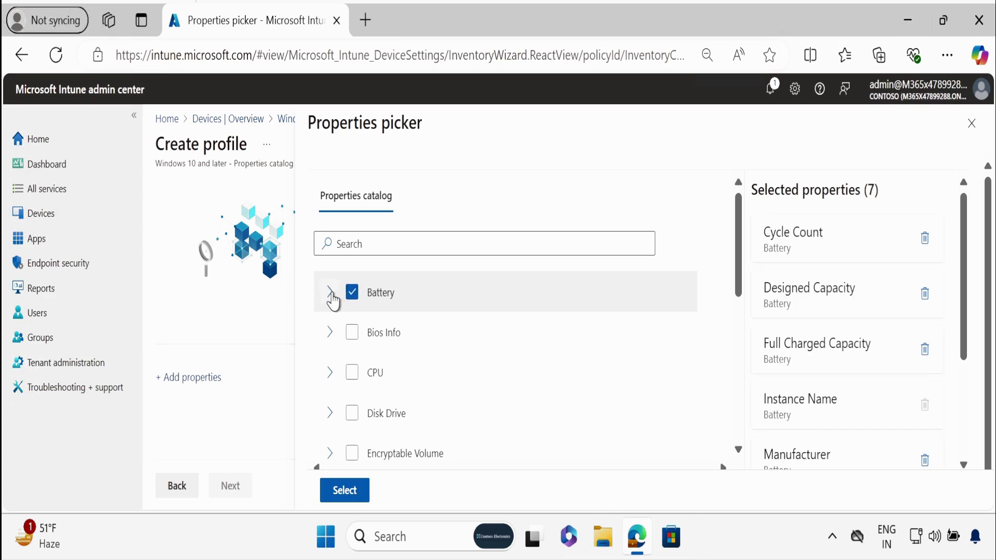
pyautogui.click(330, 293)
pyautogui.scroll(-5, 344, 285)
pyautogui.click(351, 270)
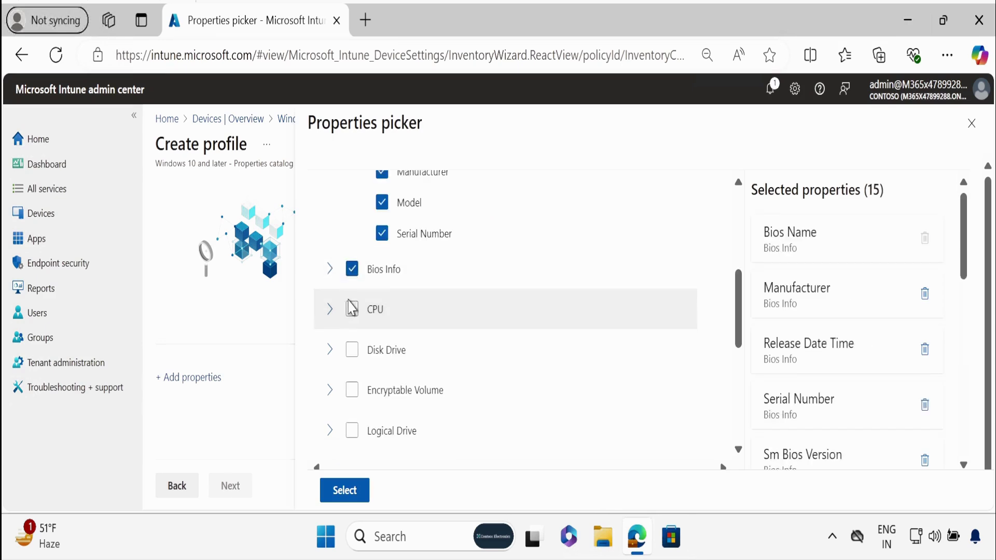
pyautogui.click(352, 373)
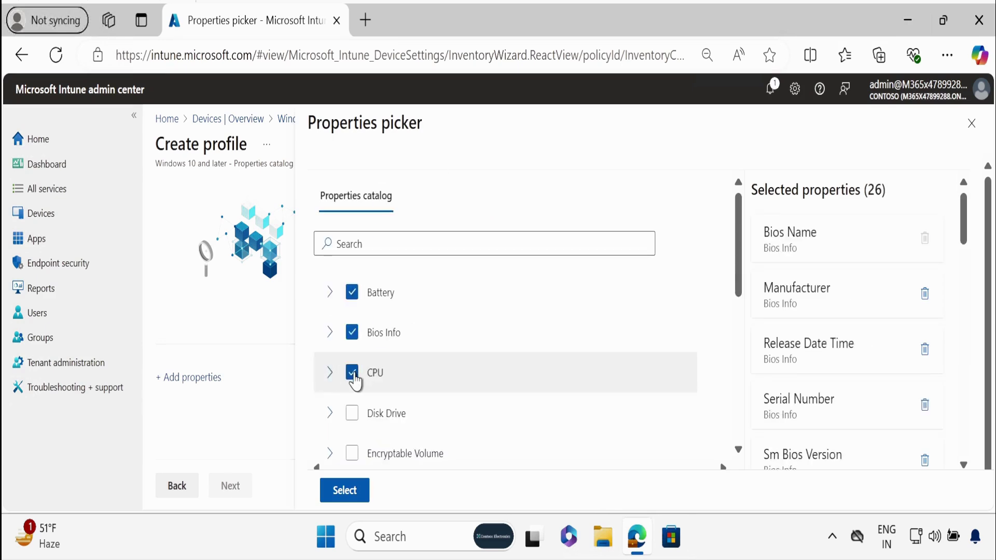
pyautogui.click(352, 413)
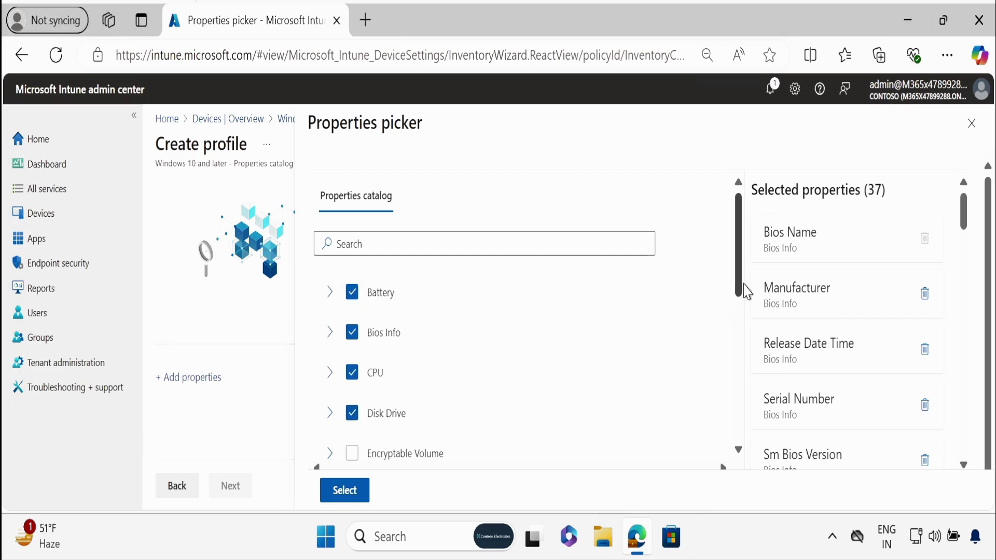
# Step: Select the Encryptable Volume, Logical Drive and Memory Info categories for inventory collection
pyautogui.scroll(-3, 356, 342)
pyautogui.click(352, 309)
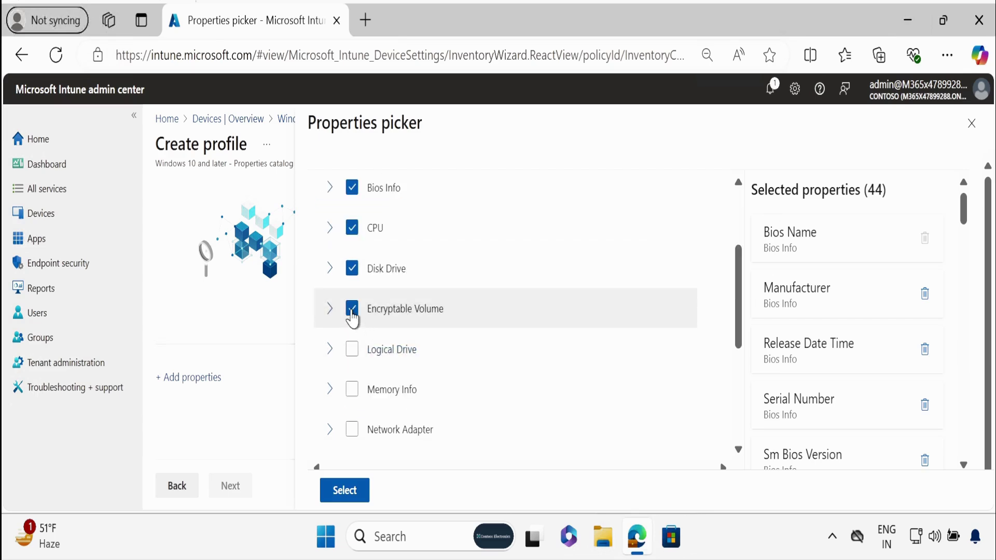
pyautogui.click(353, 349)
pyautogui.click(352, 390)
# Step: Select the Network Adapter, OS Version, System Enclosure, Time, TPM, Video Controller and Windows QFE categories
pyautogui.scroll(-3, 373, 280)
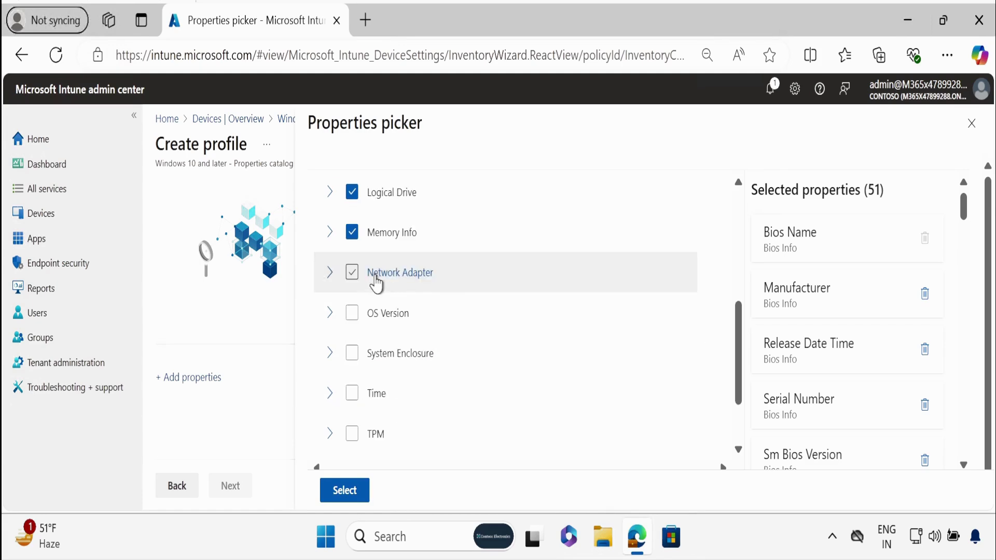
pyautogui.click(352, 272)
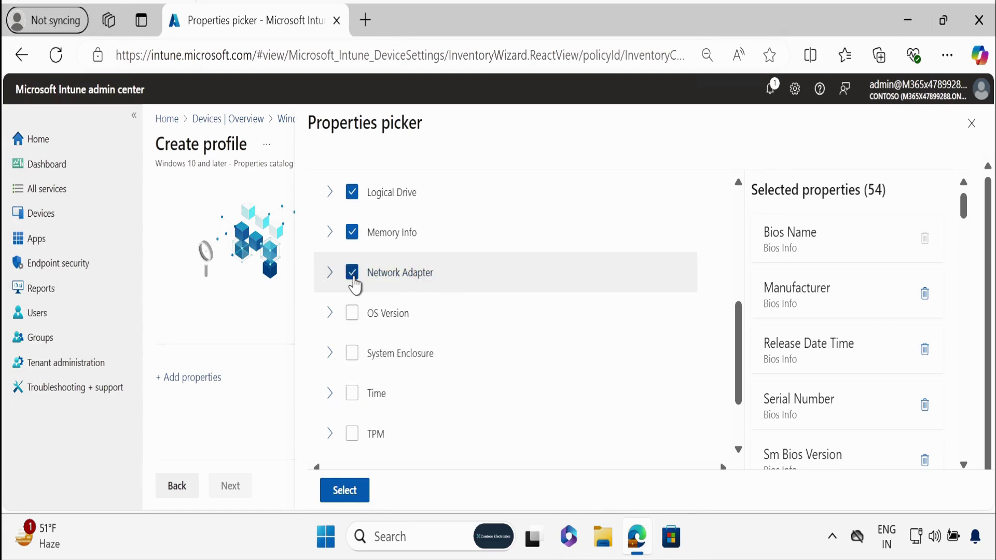
pyautogui.click(353, 314)
pyautogui.click(353, 354)
pyautogui.click(352, 394)
pyautogui.click(352, 434)
pyautogui.scroll(-2, 739, 363)
pyautogui.click(352, 383)
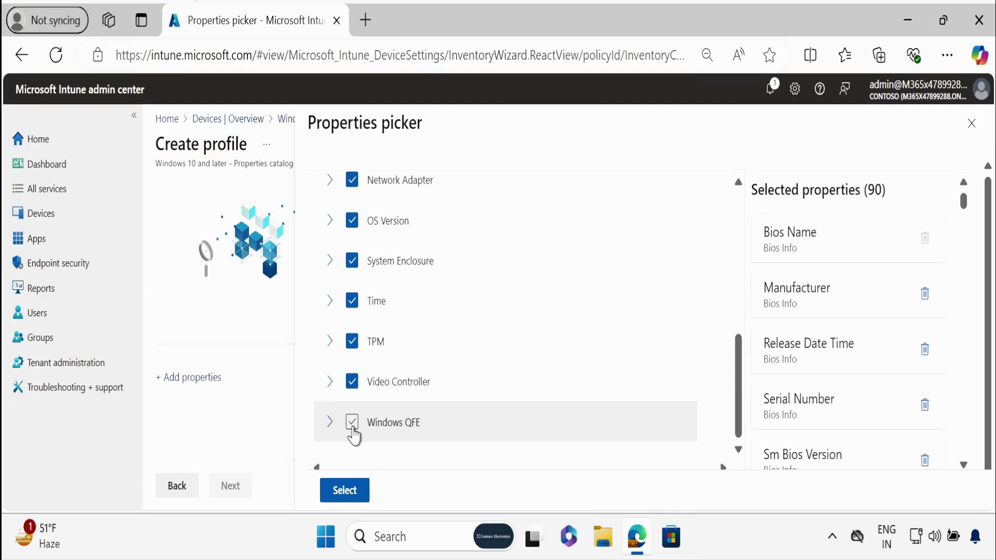
pyautogui.click(352, 422)
# Step: Review the selected categories, examining the individual properties under Bios Info and Video Controller
pyautogui.scroll(10, 399, 382)
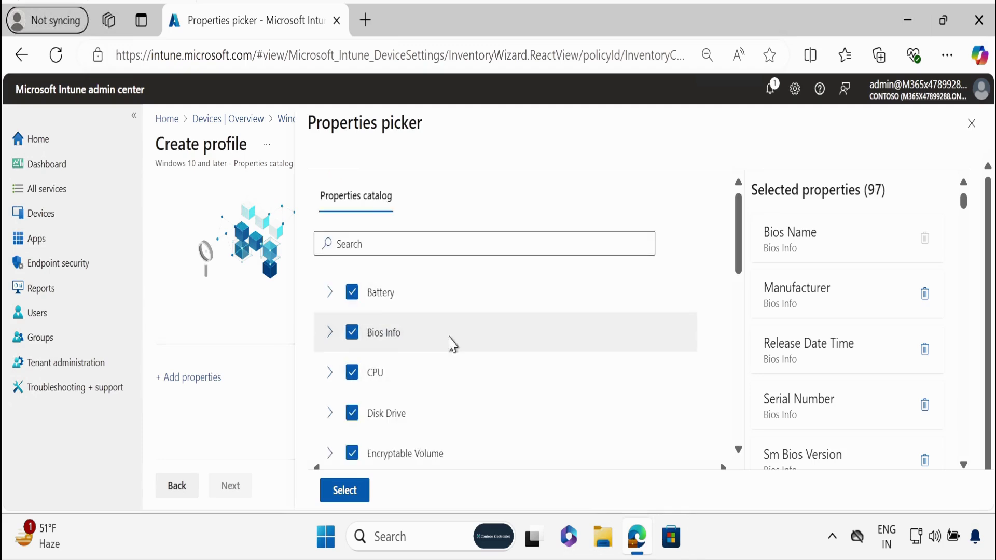
pyautogui.click(329, 333)
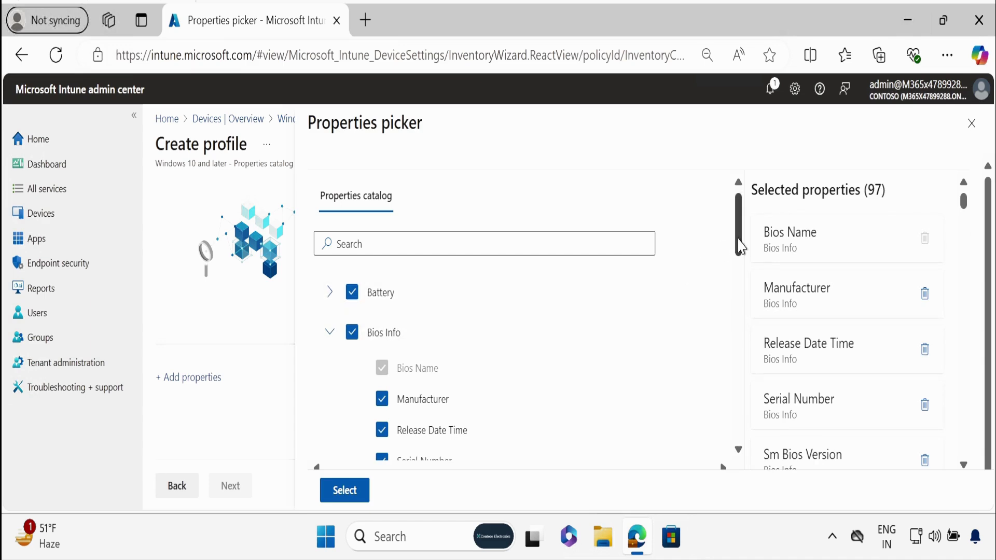
pyautogui.moveTo(738, 247); pyautogui.dragTo(740, 267)
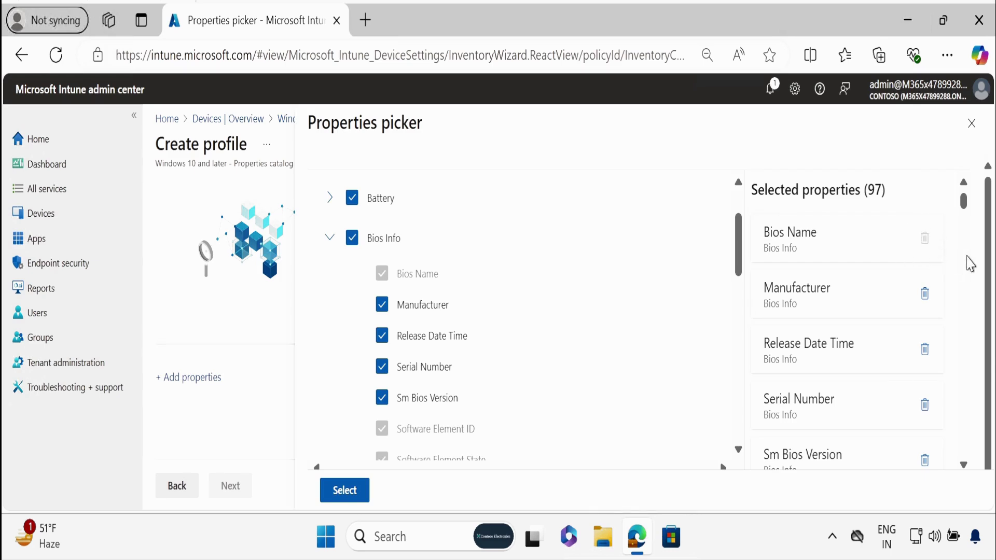
pyautogui.moveTo(989, 268); pyautogui.dragTo(989, 358)
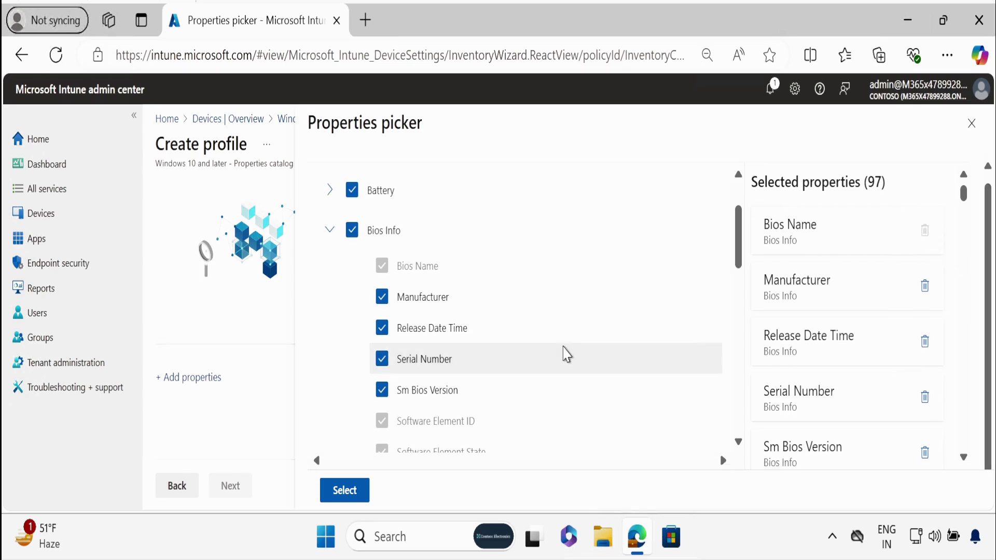
pyautogui.click(330, 229)
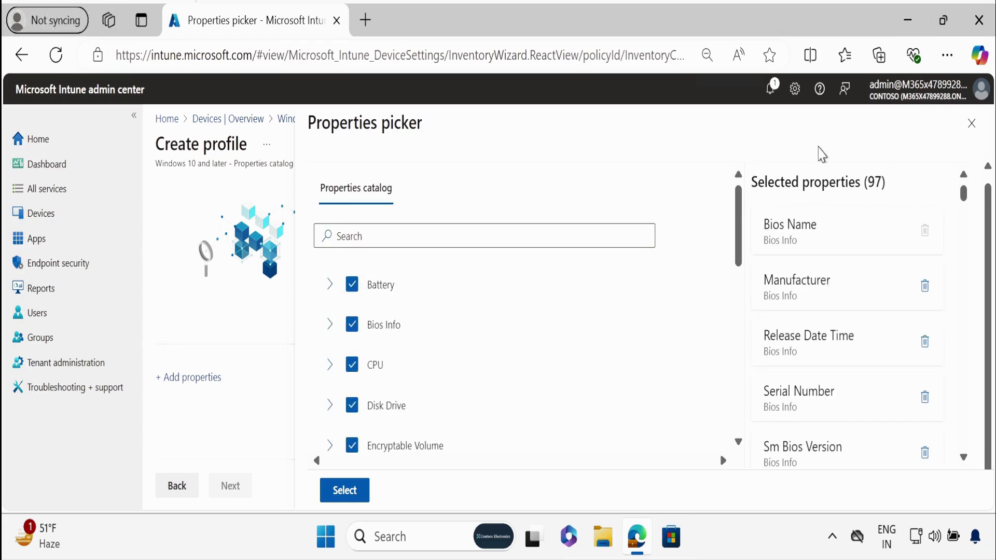
pyautogui.moveTo(742, 227); pyautogui.dragTo(737, 413)
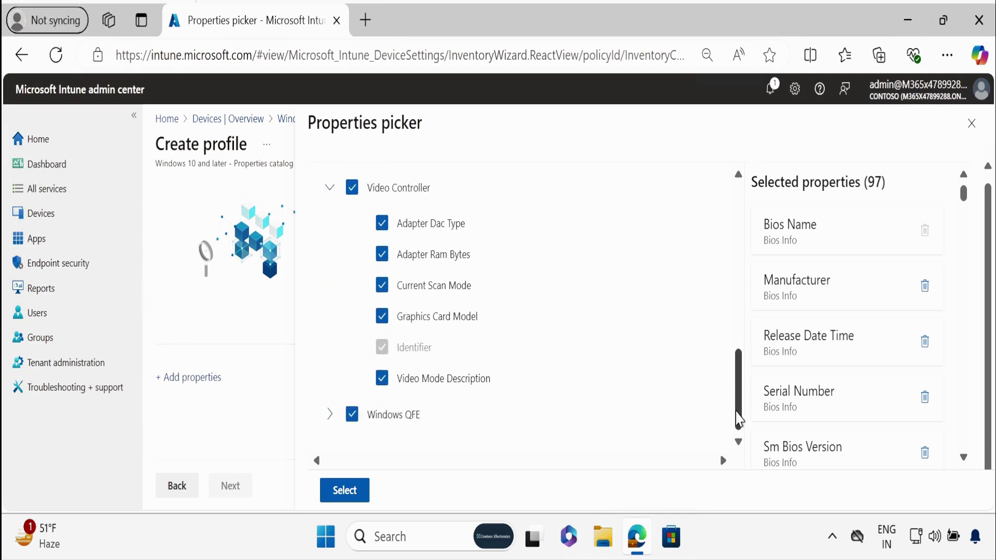
pyautogui.click(330, 188)
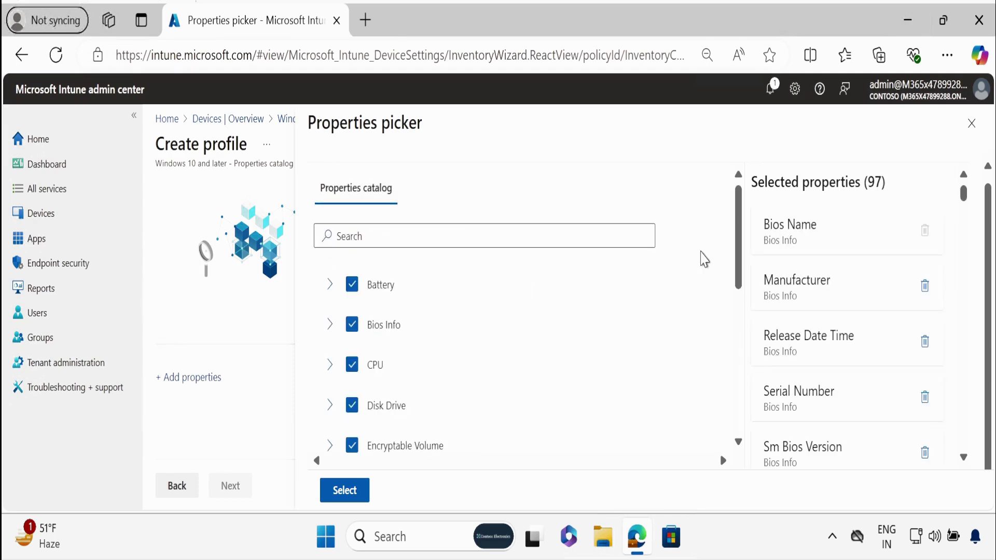
pyautogui.moveTo(740, 267); pyautogui.dragTo(743, 280)
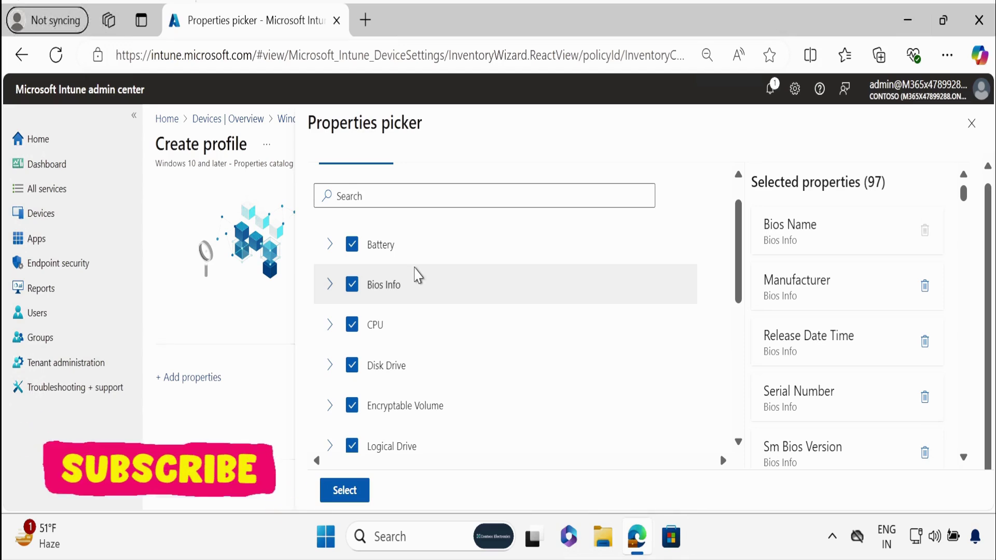
# Step: Add the selected properties to the profile and keep the Default scope tag
pyautogui.click(341, 493)
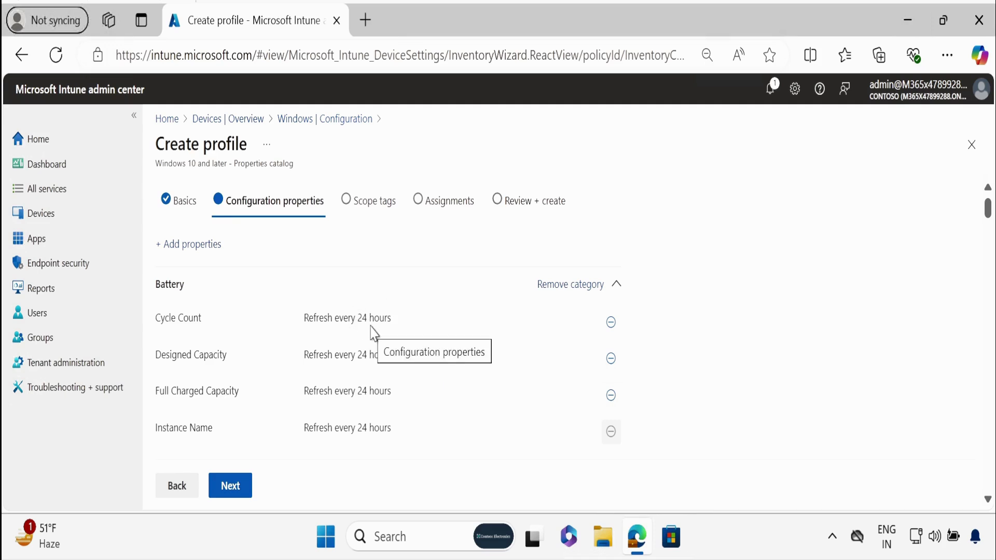
pyautogui.click(228, 496)
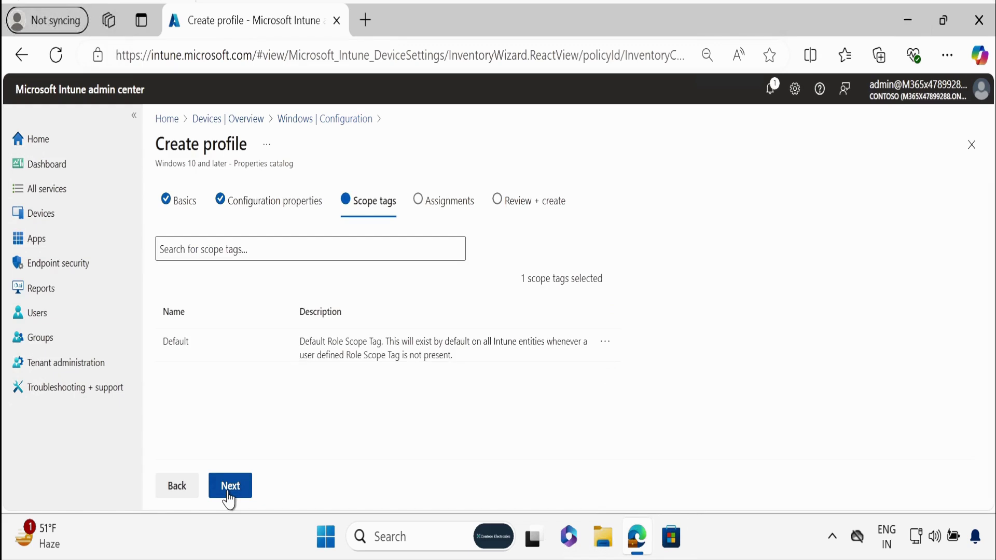
pyautogui.click(229, 497)
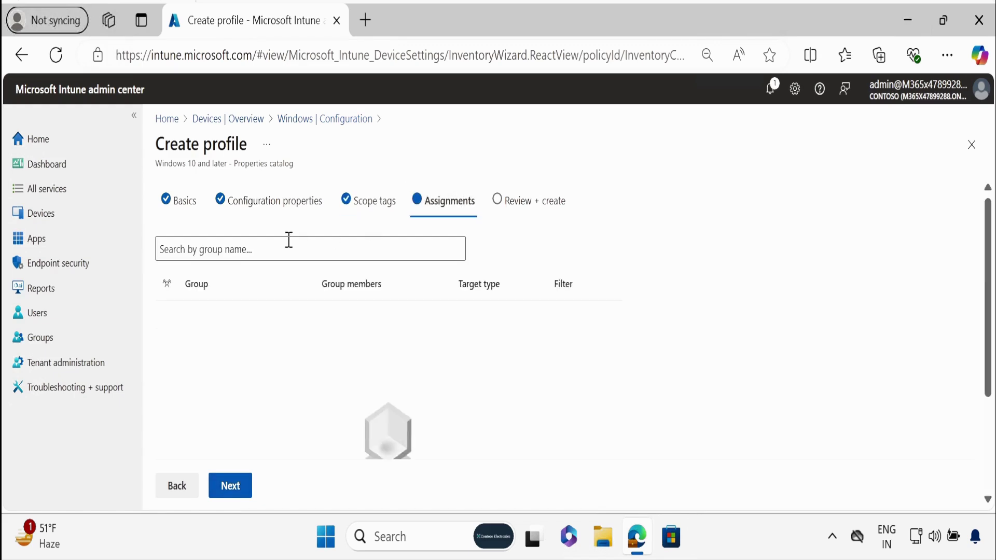
# Step: Assign the profile to the All devices group
pyautogui.click(222, 249)
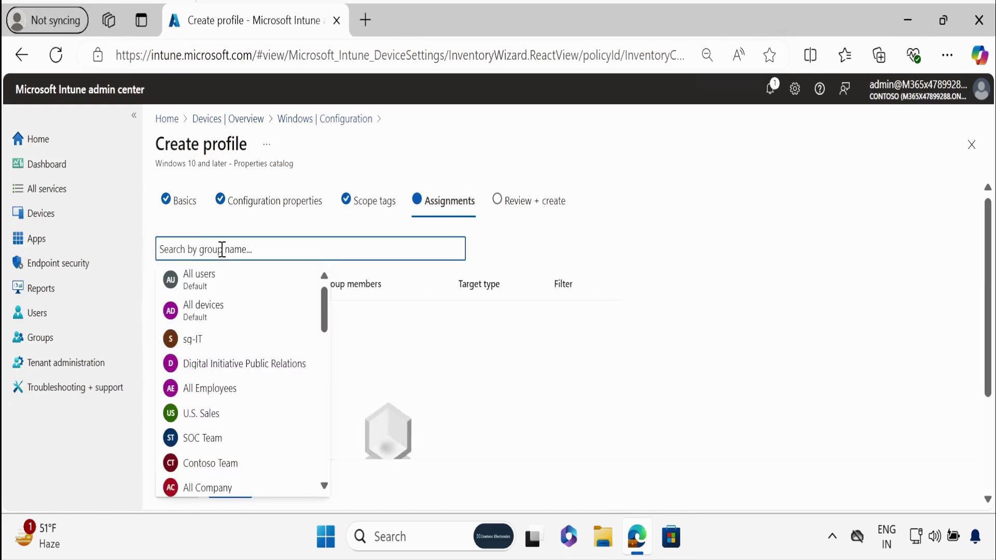
pyautogui.click(201, 311)
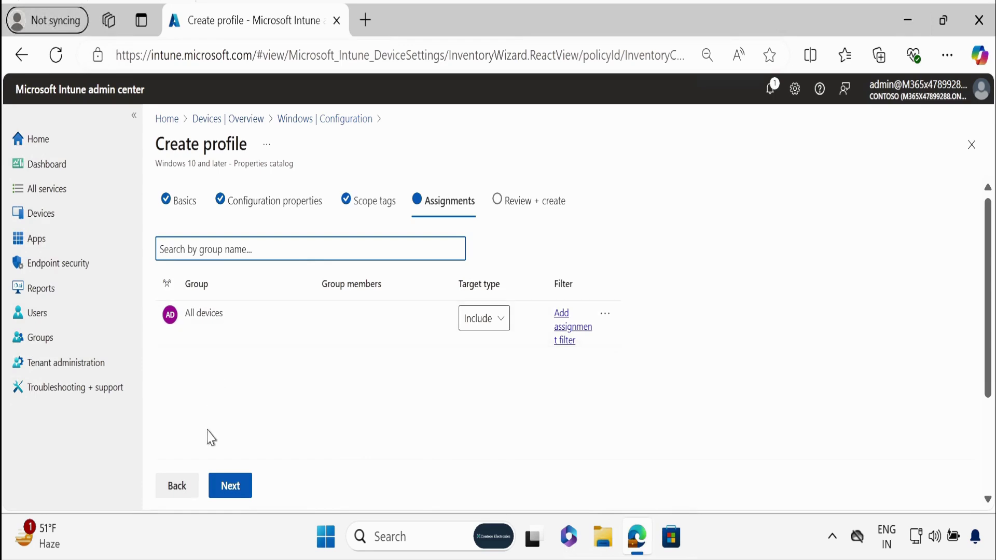
# Step: Complete the review and create the Collect Enhanced Hardware Inventory profile
pyautogui.click(233, 492)
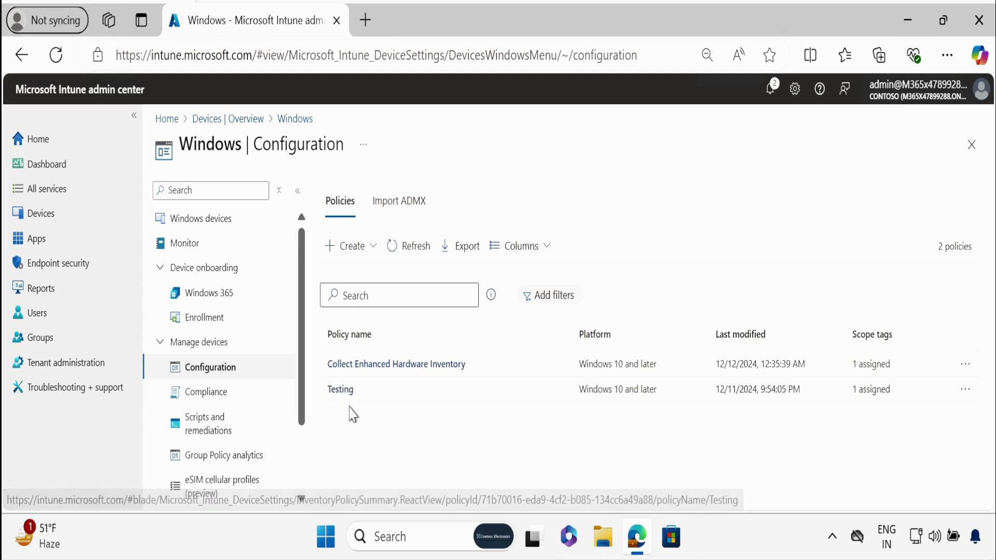
# Step: Review the existing Testing policy, examining its check-in status, included group, scope tags and configured inventory categories
pyautogui.click(340, 395)
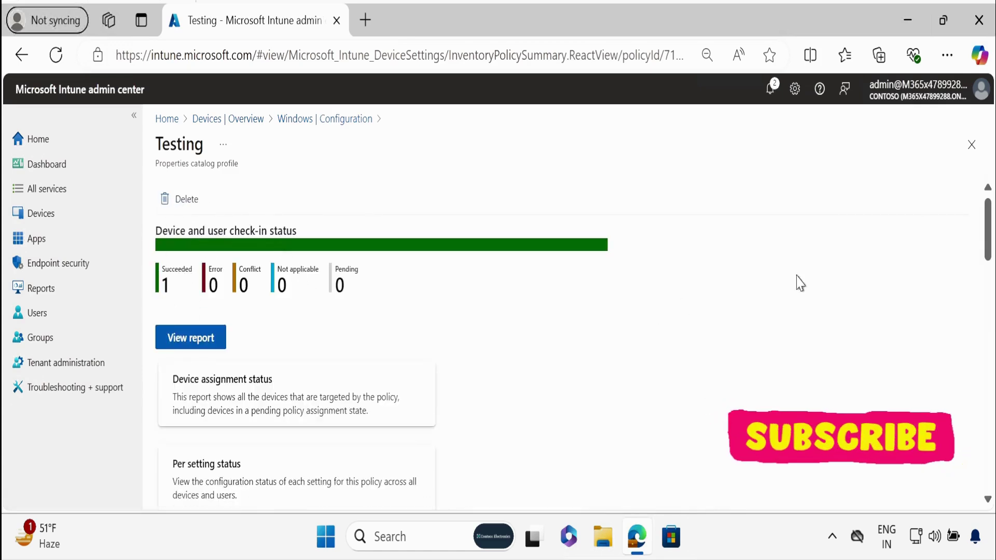
pyautogui.scroll(-1, 988, 261)
pyautogui.moveTo(988, 262); pyautogui.dragTo(989, 359)
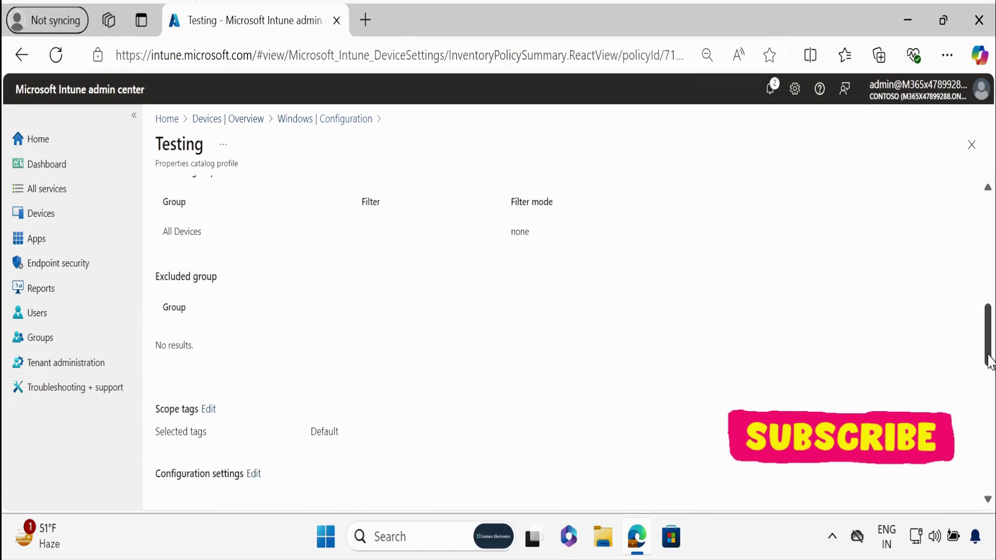
pyautogui.moveTo(162, 234); pyautogui.dragTo(200, 232)
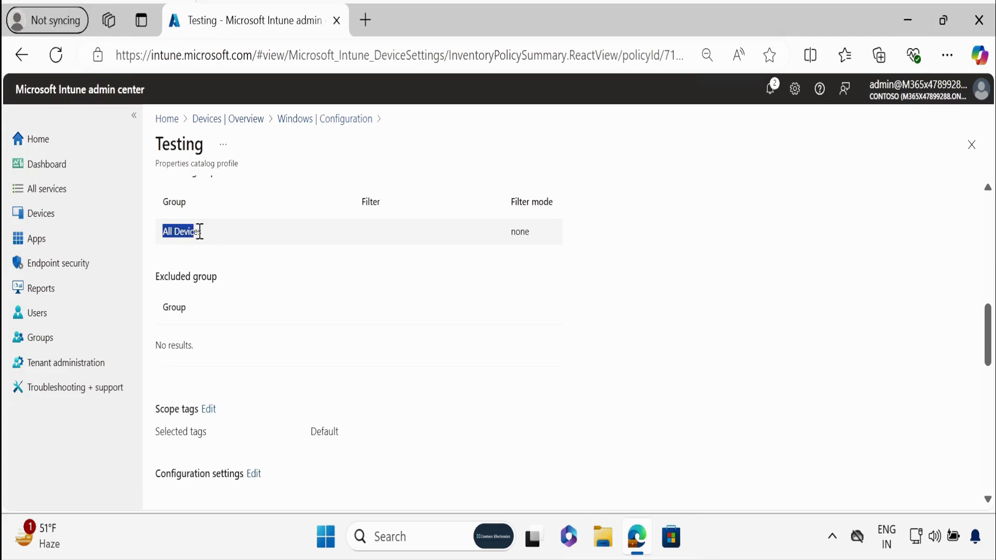
pyautogui.scroll(-5, 263, 270)
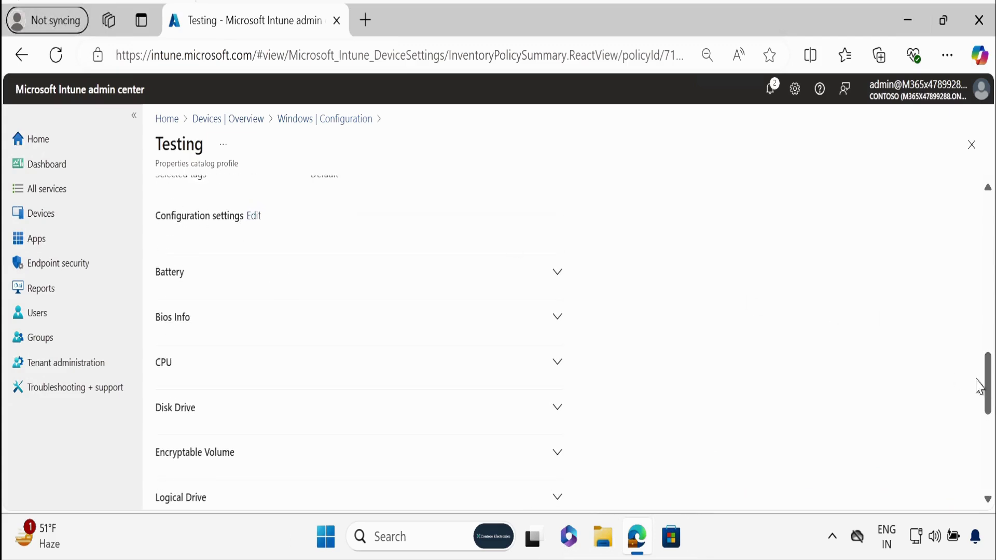
pyautogui.moveTo(988, 389); pyautogui.dragTo(987, 463)
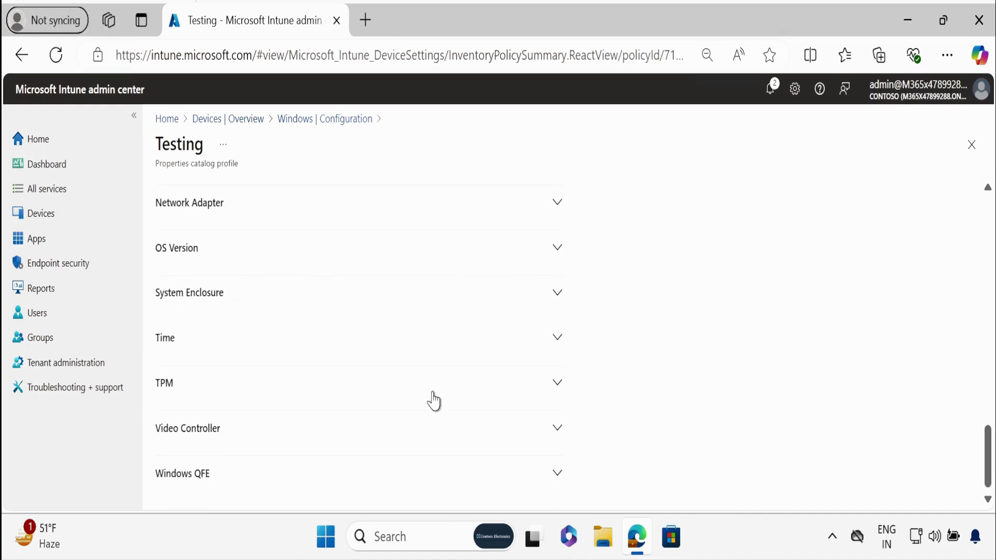
pyautogui.scroll(10, 389, 280)
# Step: Open the Resource explorer of the Windows device WIN11-24H2
pyautogui.click(240, 119)
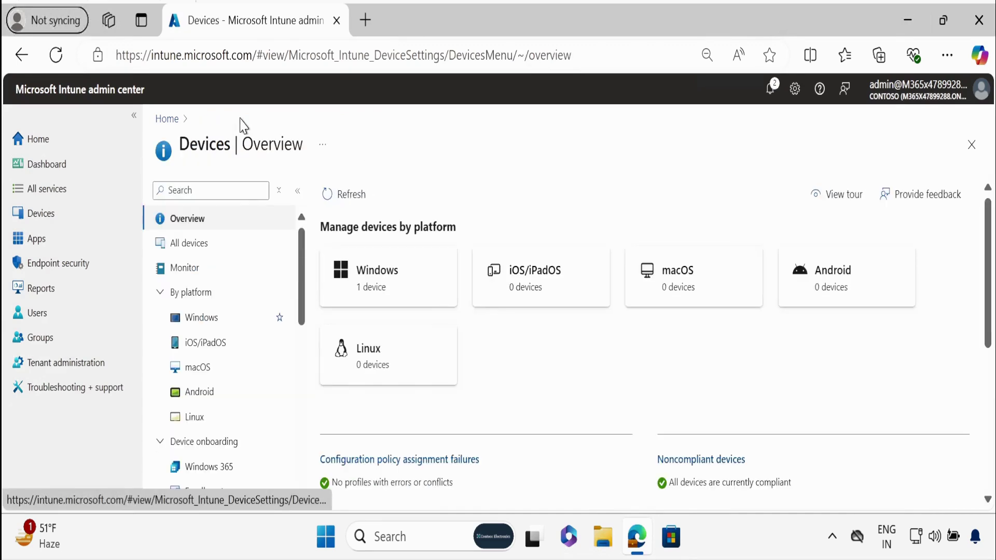
pyautogui.click(204, 317)
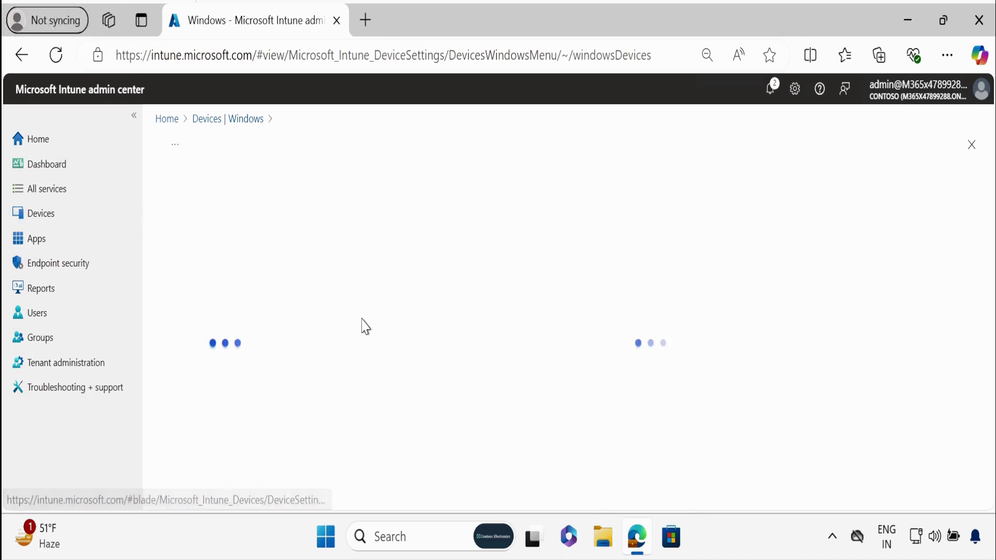
pyautogui.click(263, 309)
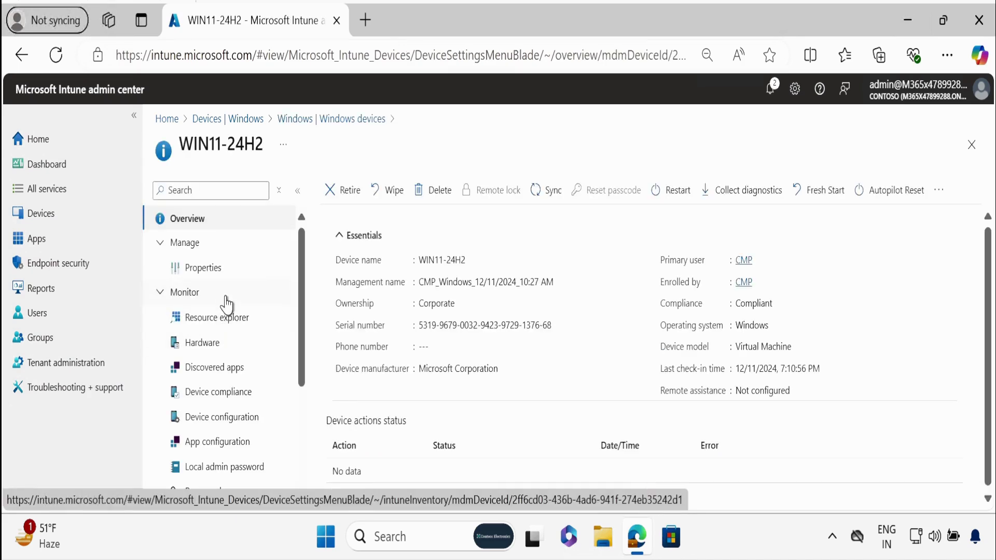
pyautogui.click(228, 329)
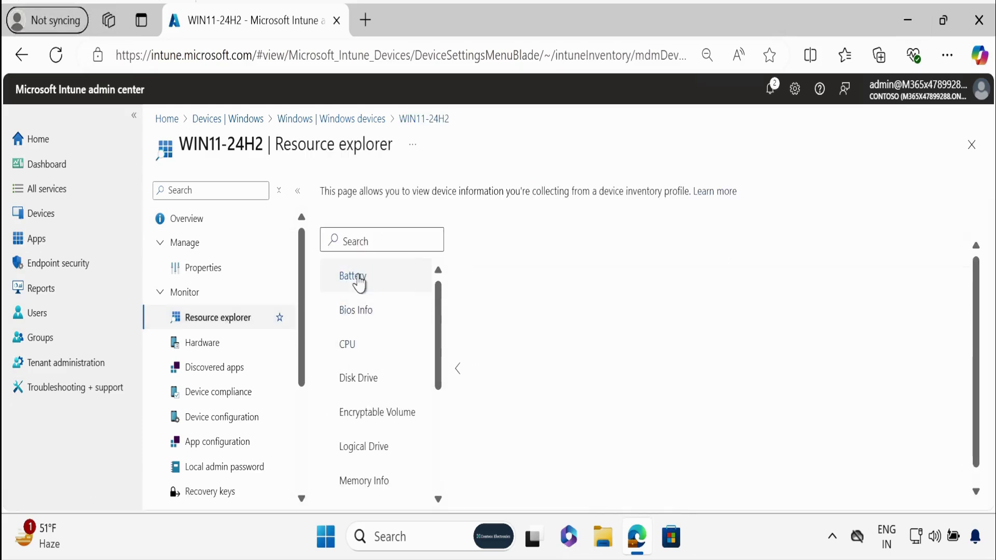
# Step: Examine the device's collected Battery, Bios Info, CPU, Disk Drive and Encryptable Volume inventory
pyautogui.click(358, 282)
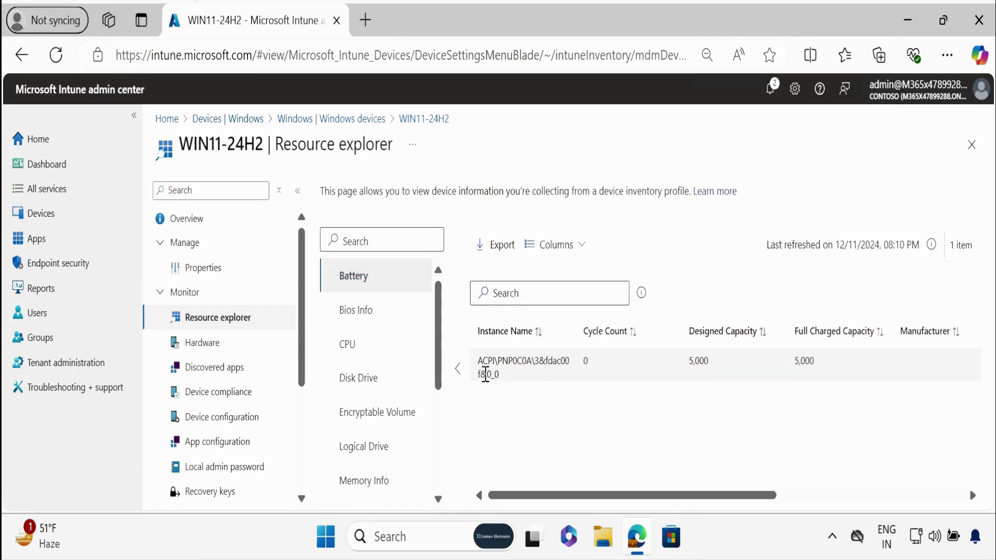
pyautogui.moveTo(685, 496); pyautogui.dragTo(547, 470)
pyautogui.click(357, 314)
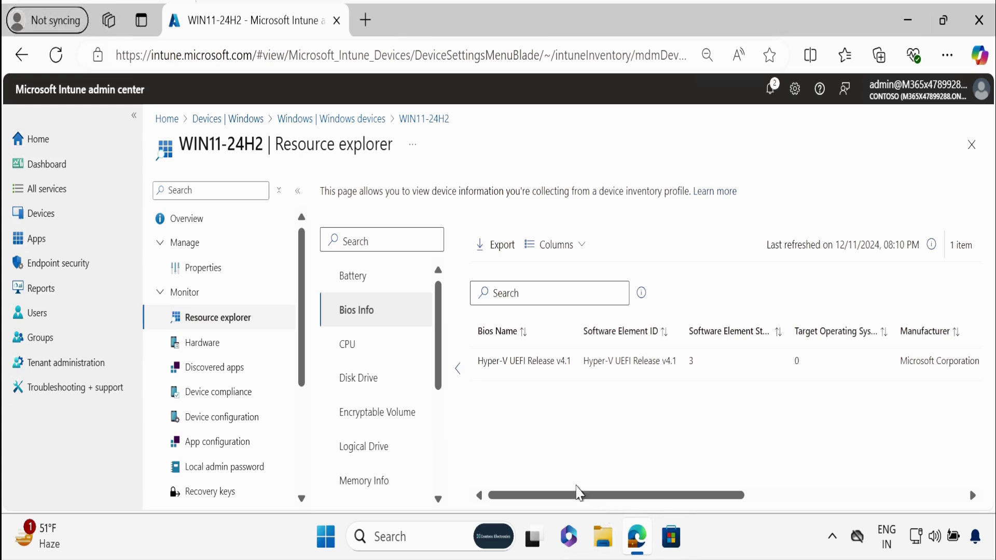
pyautogui.moveTo(627, 502); pyautogui.dragTo(919, 509)
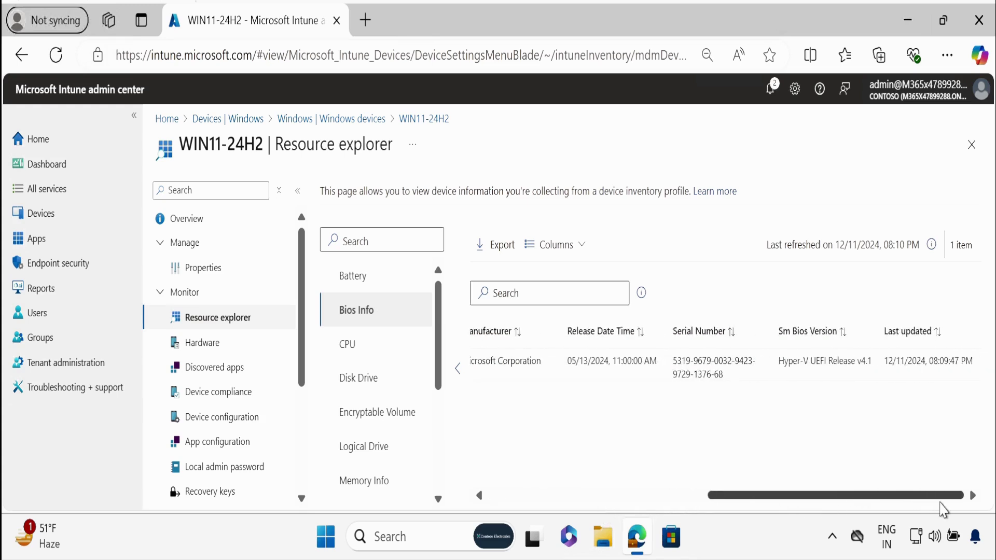
pyautogui.click(350, 346)
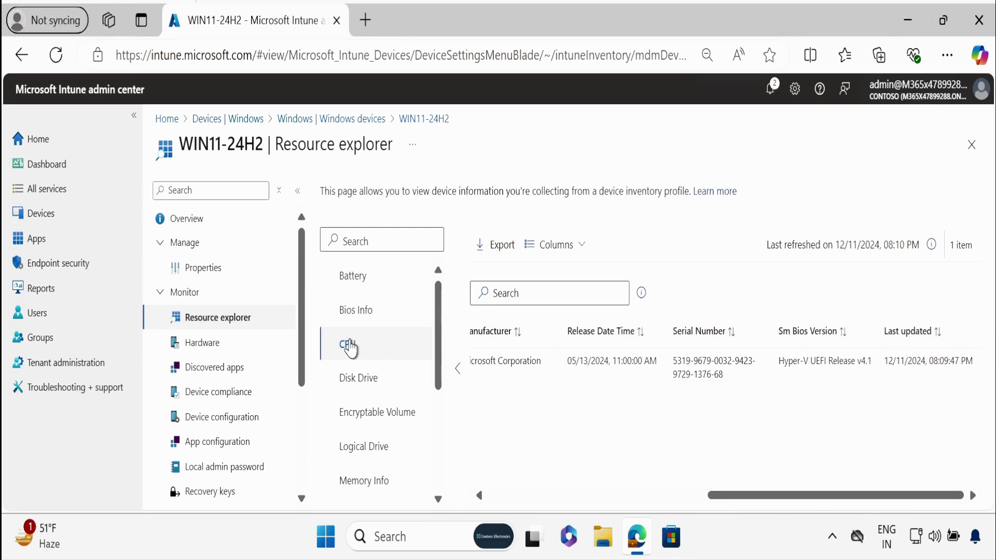
pyautogui.moveTo(544, 498); pyautogui.dragTo(641, 521)
pyautogui.click(360, 384)
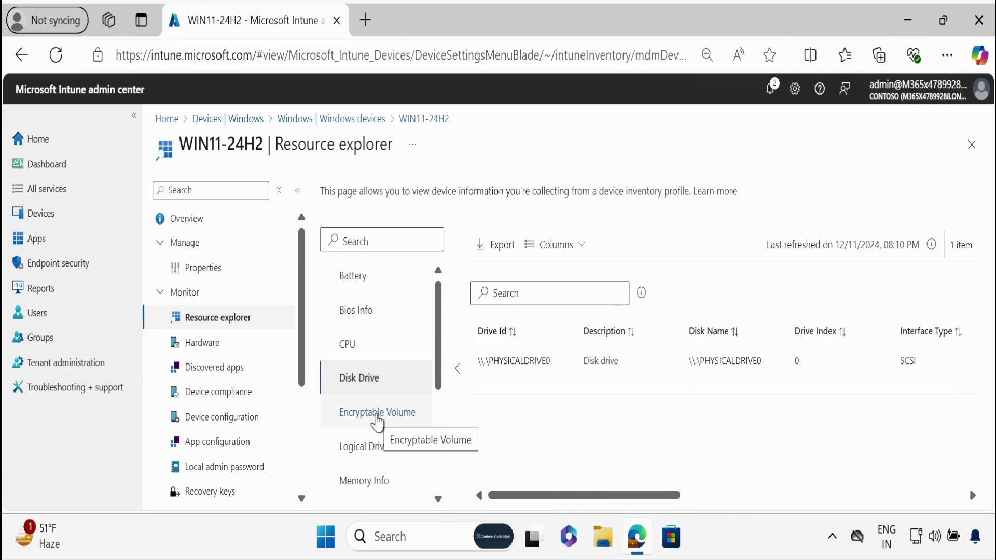
pyautogui.click(377, 421)
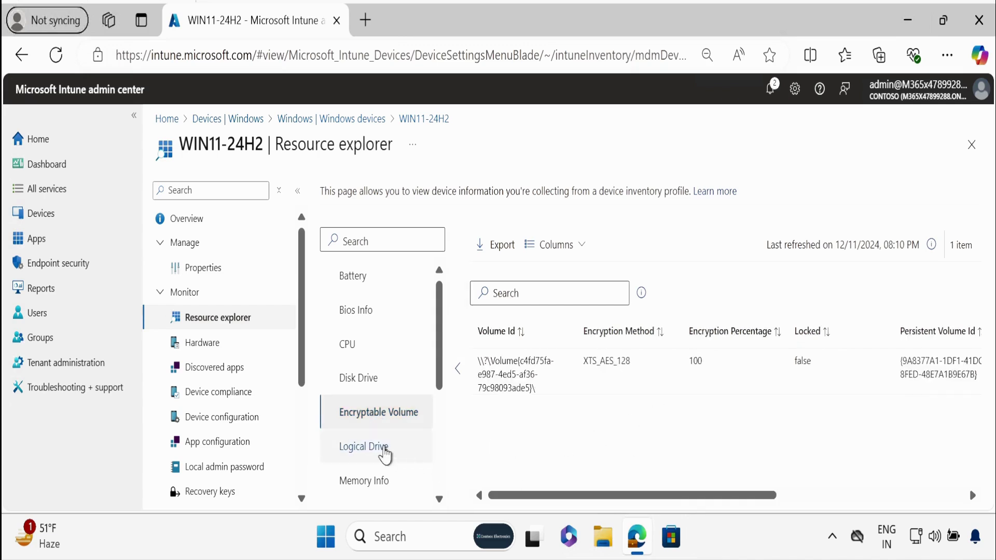
# Step: Examine the device's collected Logical Drive, Memory Info, Network Adapter, OS Version and System Enclosure inventory
pyautogui.moveTo(440, 379); pyautogui.dragTo(439, 409)
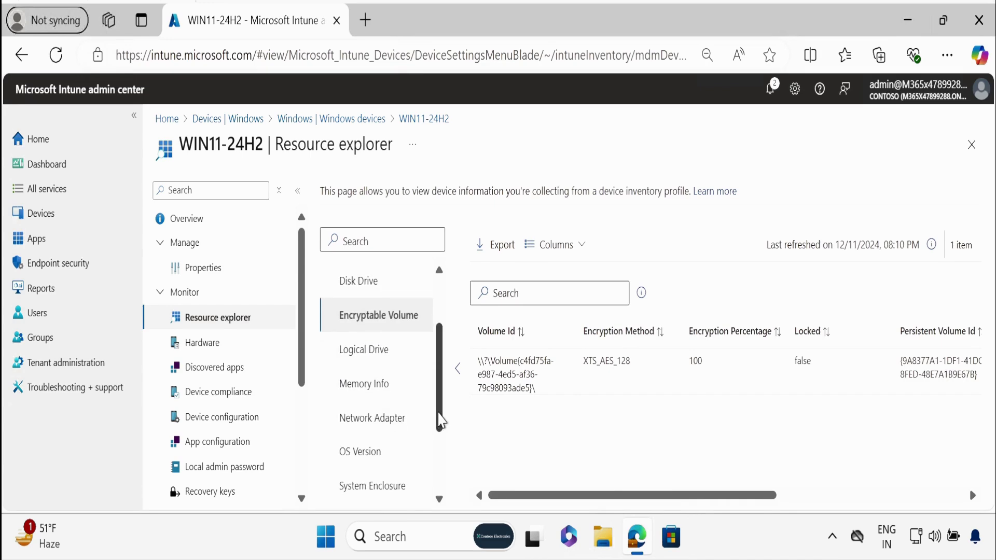
pyautogui.click(365, 351)
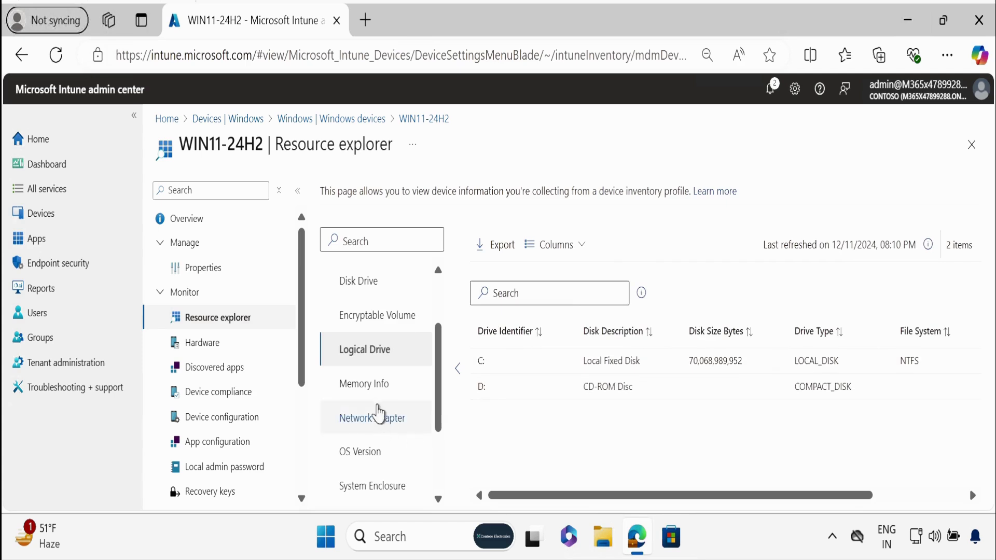
pyautogui.click(374, 388)
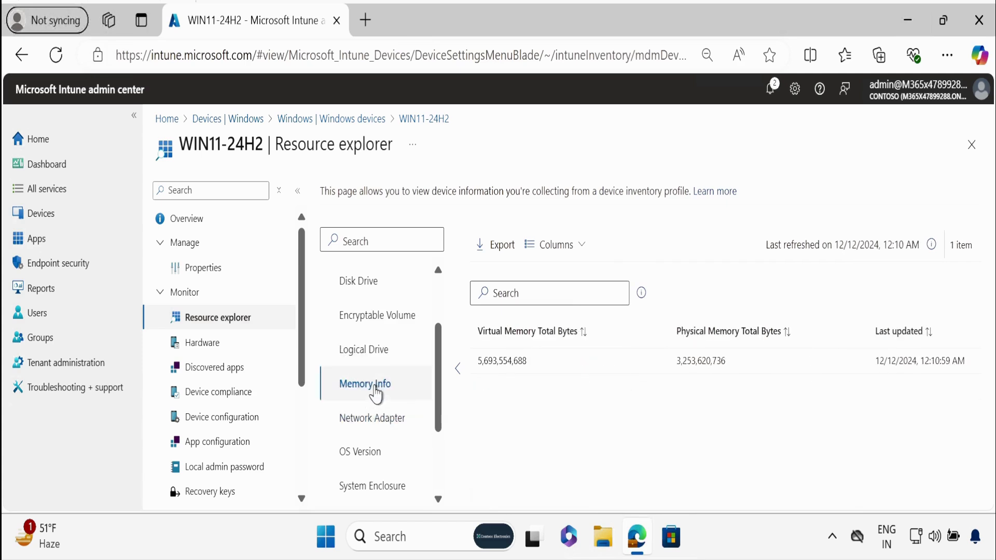
pyautogui.click(372, 420)
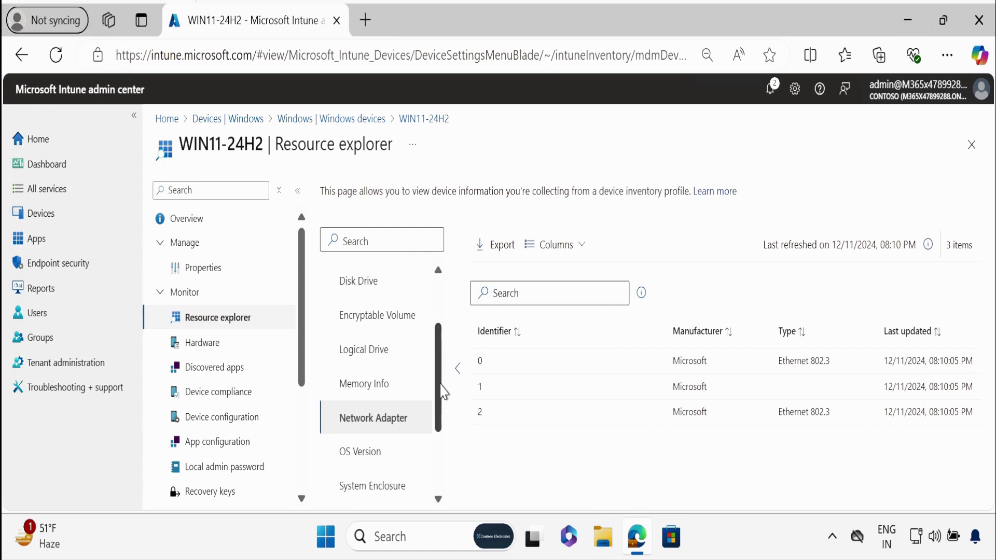
pyautogui.scroll(-2, 442, 391)
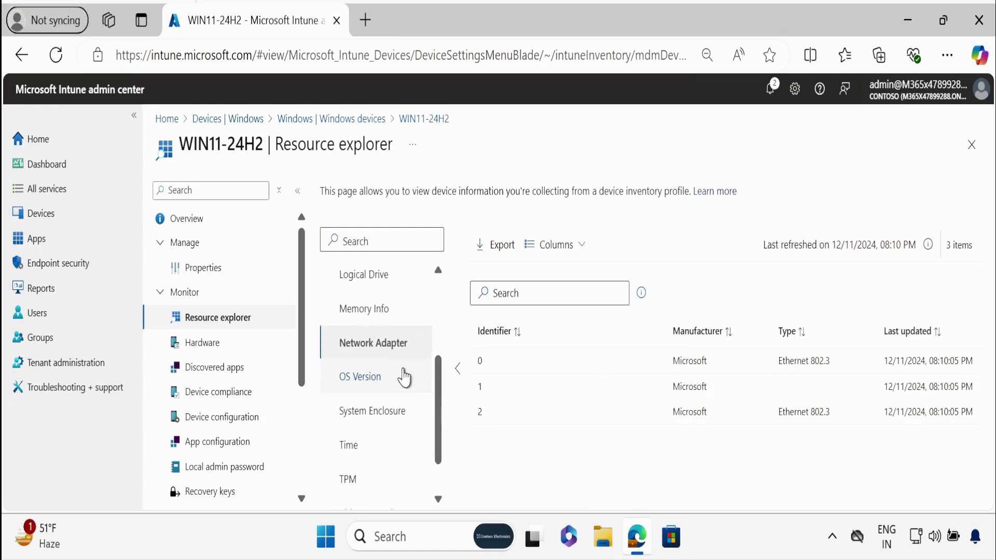
pyautogui.click(370, 383)
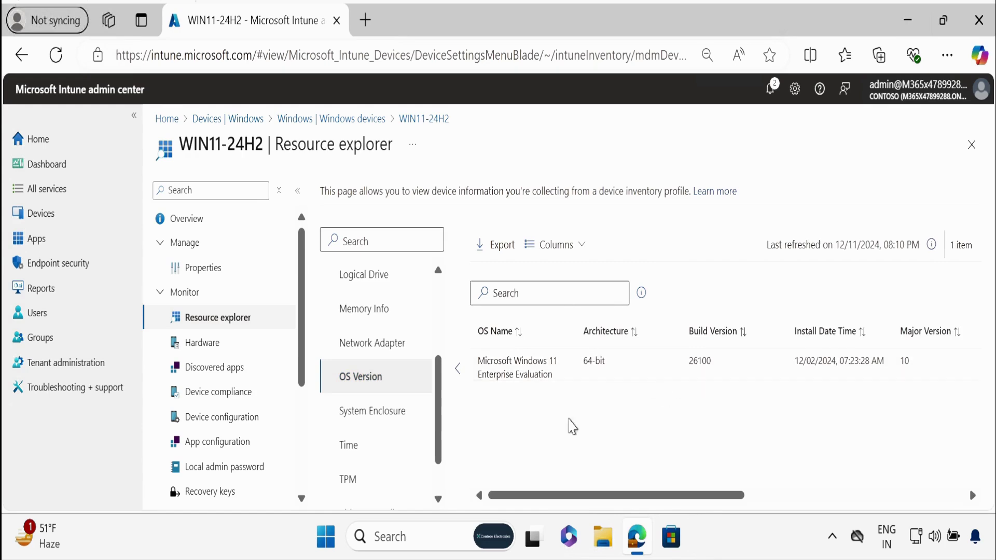
pyautogui.click(383, 415)
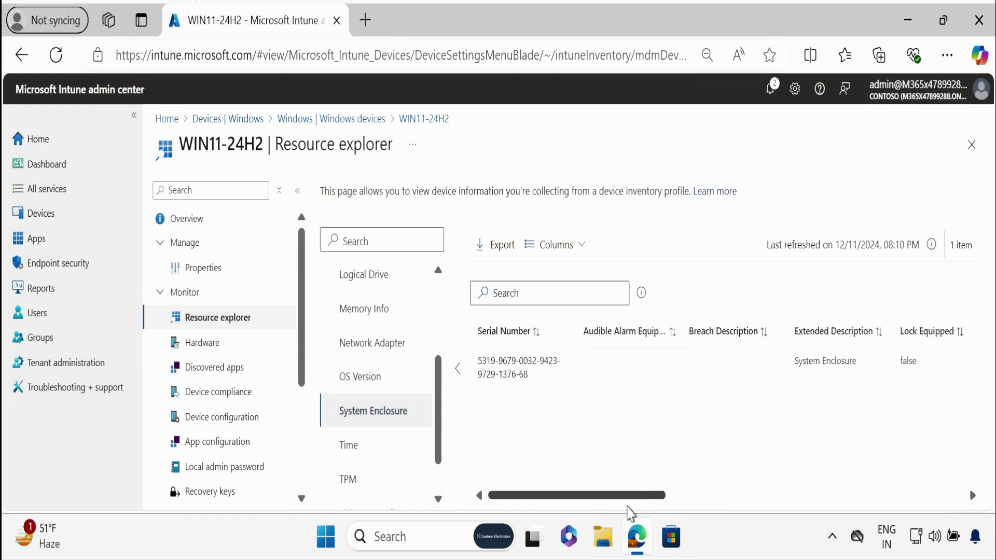
pyautogui.moveTo(628, 496); pyautogui.dragTo(560, 482)
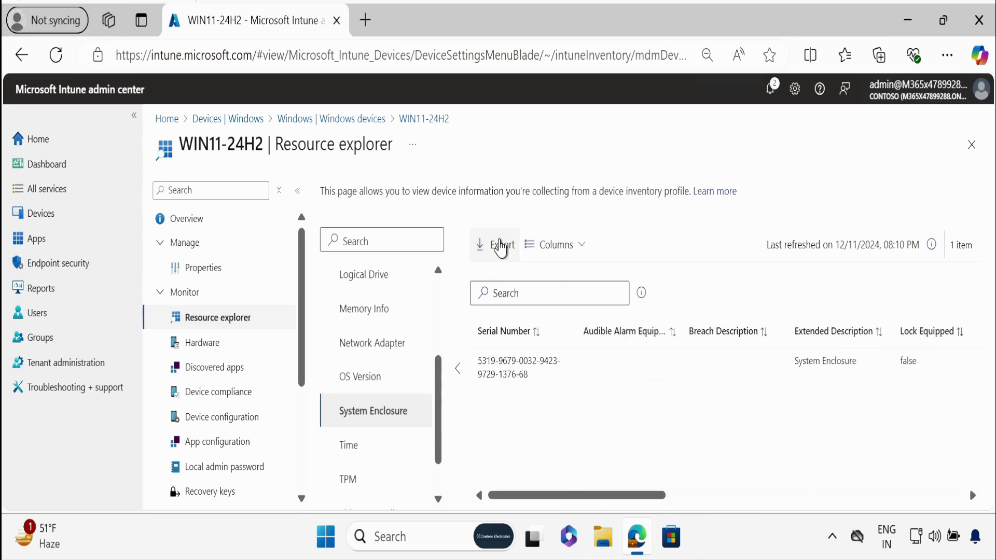
# Step: Examine the device's collected Time, TPM and Video Controller inventory
pyautogui.click(347, 446)
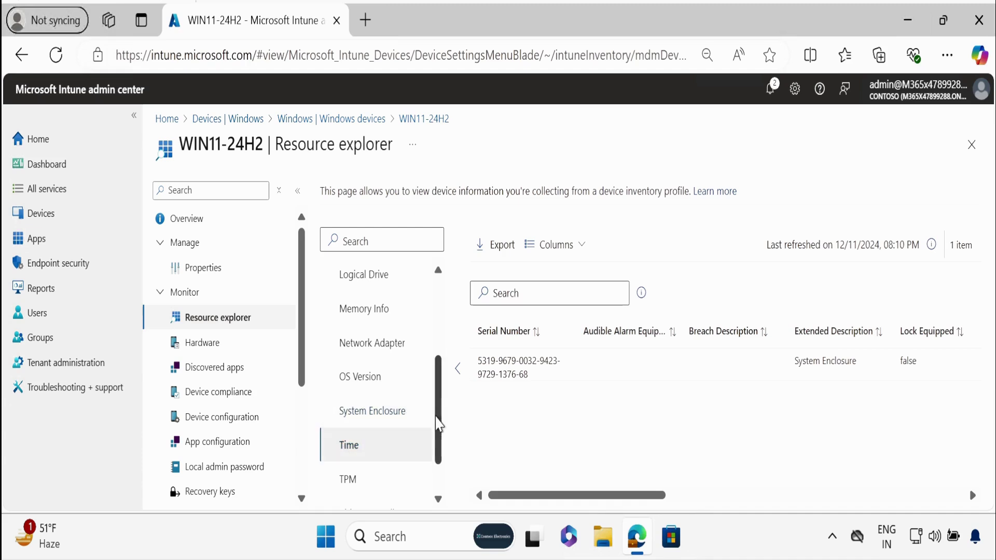
pyautogui.moveTo(438, 423); pyautogui.dragTo(438, 485)
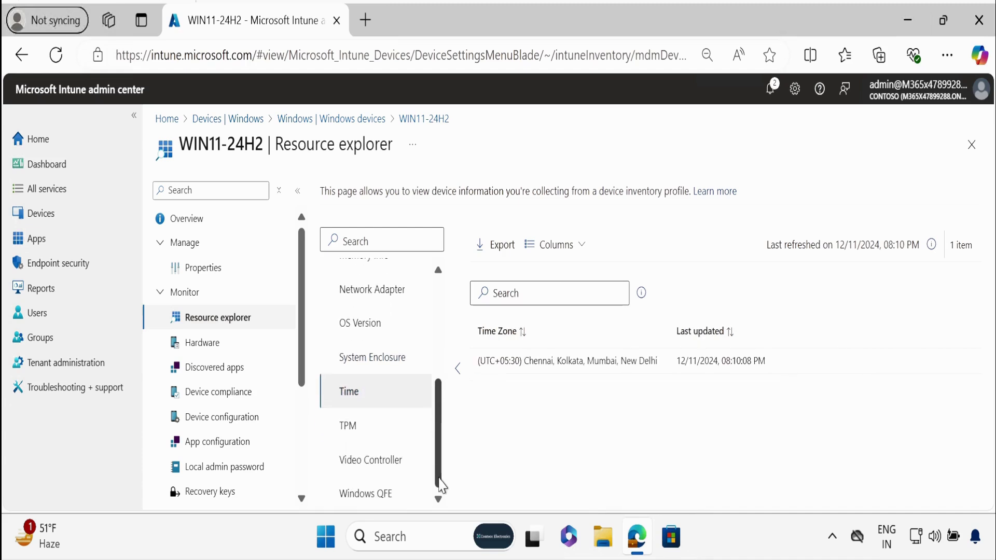
pyautogui.click(350, 437)
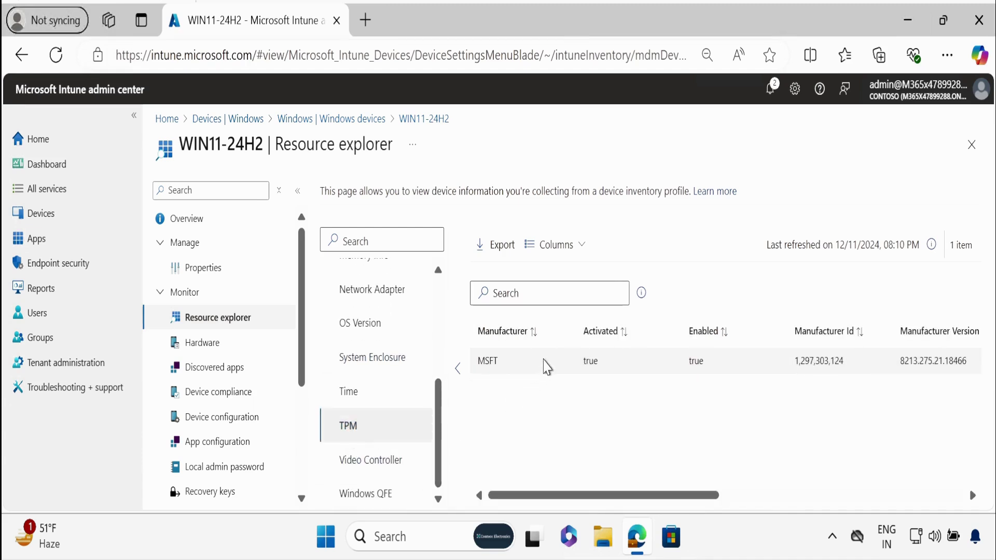
pyautogui.moveTo(642, 503); pyautogui.dragTo(584, 503)
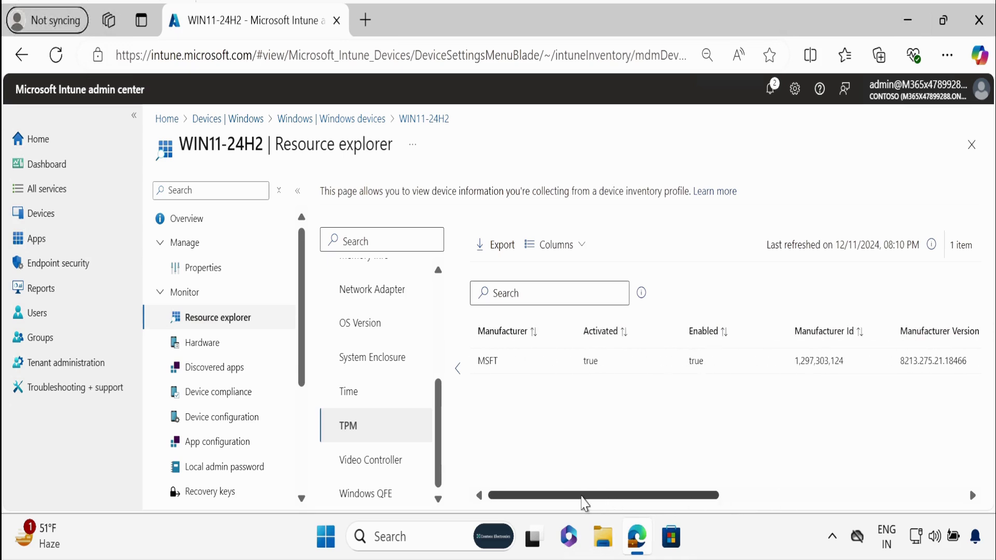
pyautogui.click(358, 465)
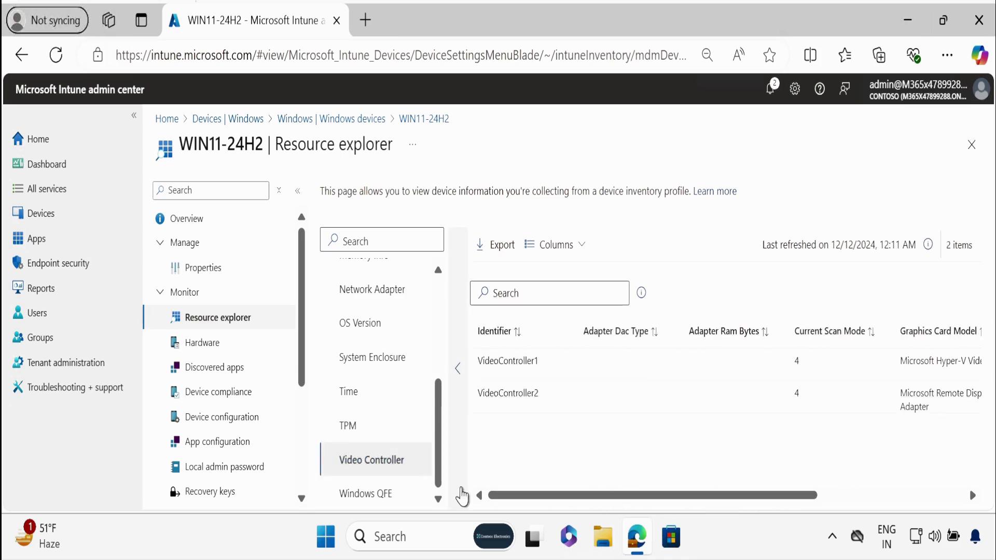
# Step: Examine the device's Windows QFE inventory, including the installing account, installation date and update description of each hotfix
pyautogui.click(370, 497)
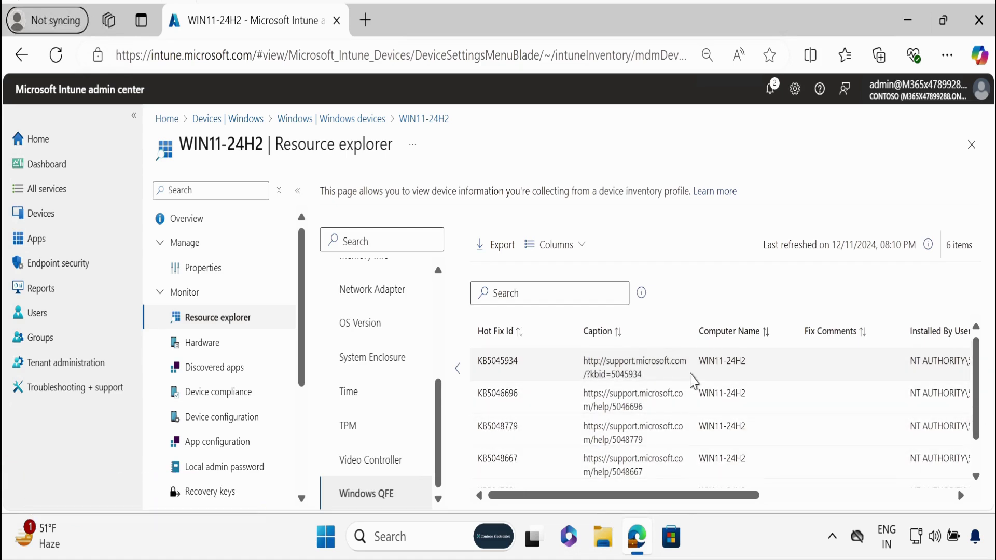
pyautogui.moveTo(701, 498); pyautogui.dragTo(826, 496)
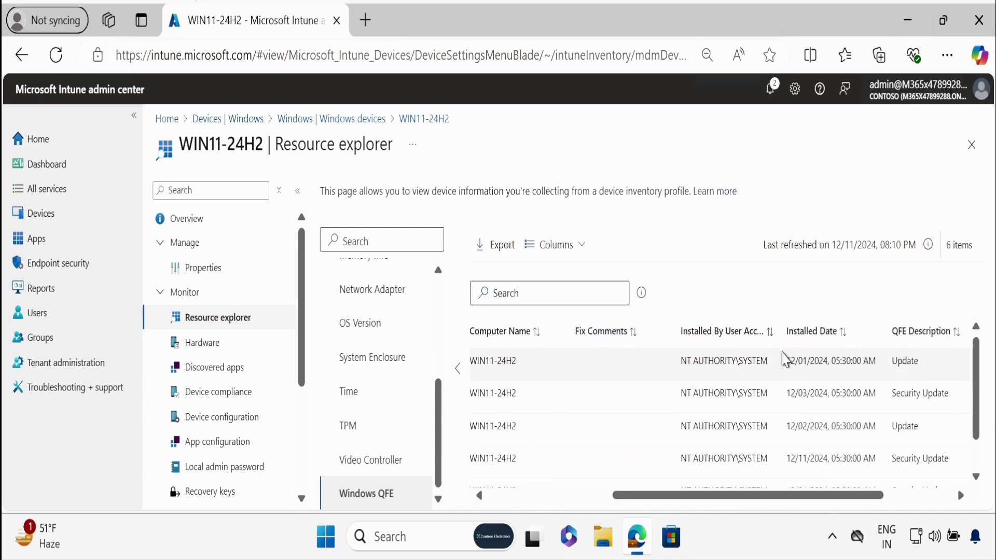
pyautogui.moveTo(777, 329); pyautogui.dragTo(830, 330)
pyautogui.moveTo(773, 360); pyautogui.dragTo(673, 368)
pyautogui.moveTo(725, 496); pyautogui.dragTo(824, 495)
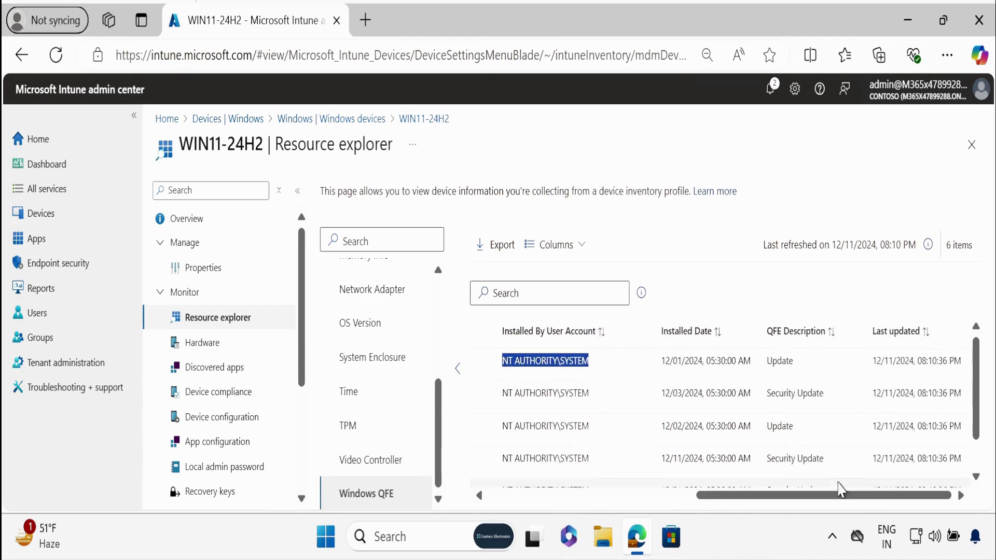
pyautogui.moveTo(660, 363); pyautogui.dragTo(759, 365)
pyautogui.click(807, 371)
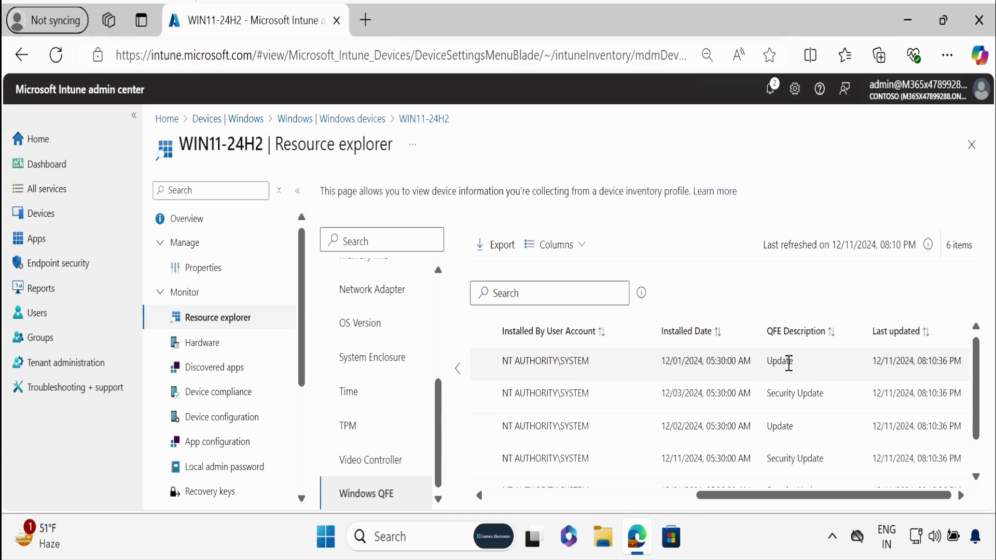
pyautogui.moveTo(767, 390); pyautogui.dragTo(823, 387)
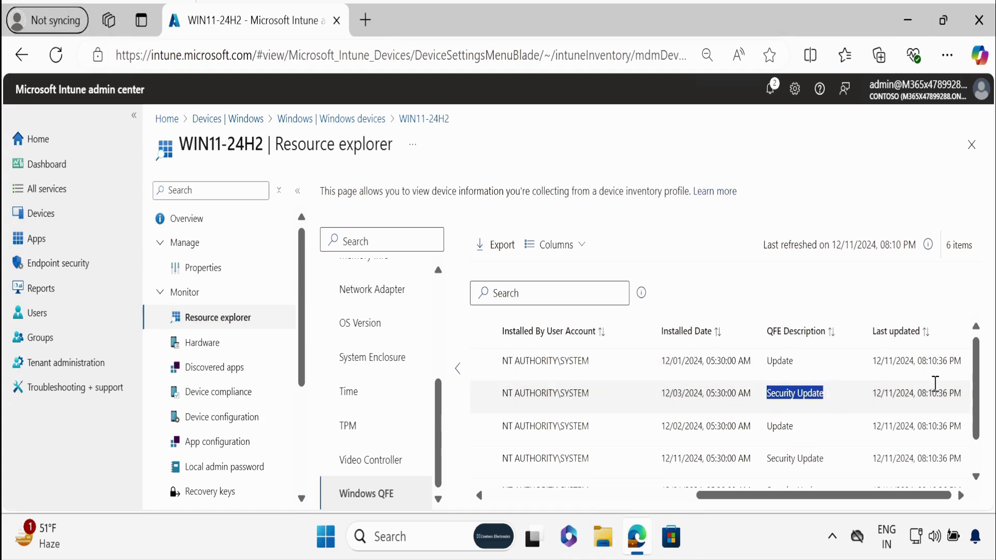
pyautogui.click(977, 459)
pyautogui.scroll(1, 980, 414)
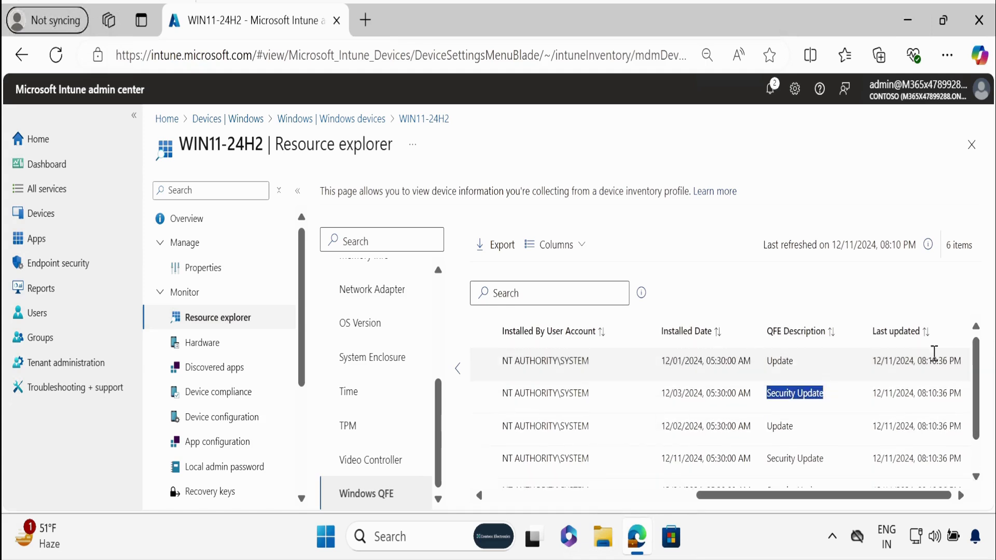
# Step: Examine the last updated times and installing user accounts in the device's Windows QFE inventory
pyautogui.moveTo(873, 361); pyautogui.dragTo(972, 367)
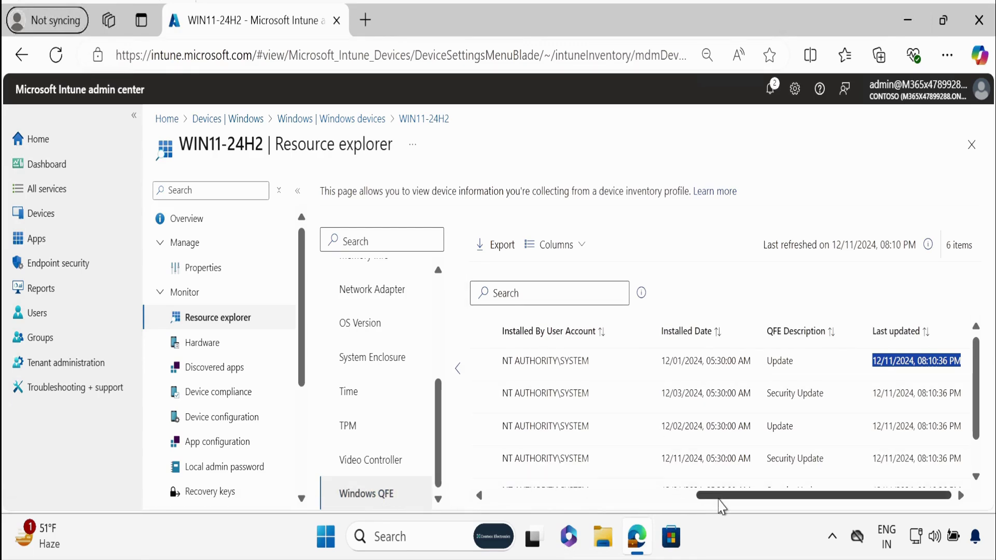
pyautogui.moveTo(720, 500); pyautogui.dragTo(493, 503)
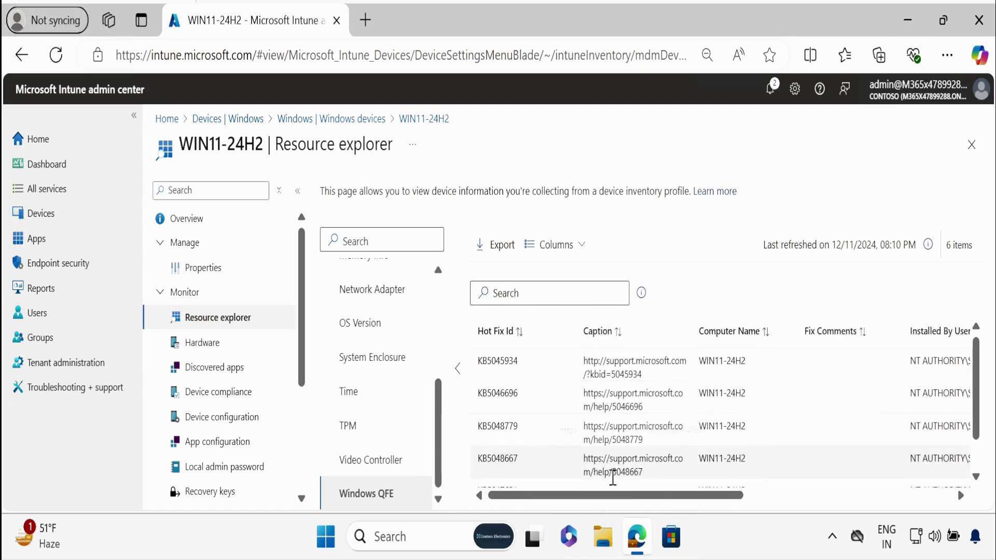
pyautogui.moveTo(631, 503); pyautogui.dragTo(810, 503)
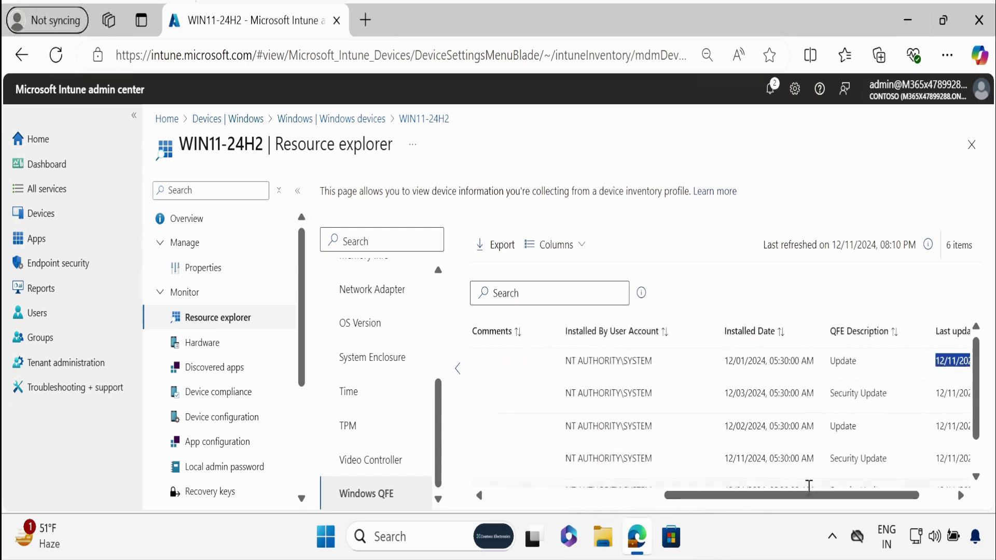
pyautogui.moveTo(654, 360); pyautogui.dragTo(606, 357)
pyautogui.moveTo(652, 392); pyautogui.dragTo(585, 392)
pyautogui.moveTo(669, 496); pyautogui.dragTo(493, 495)
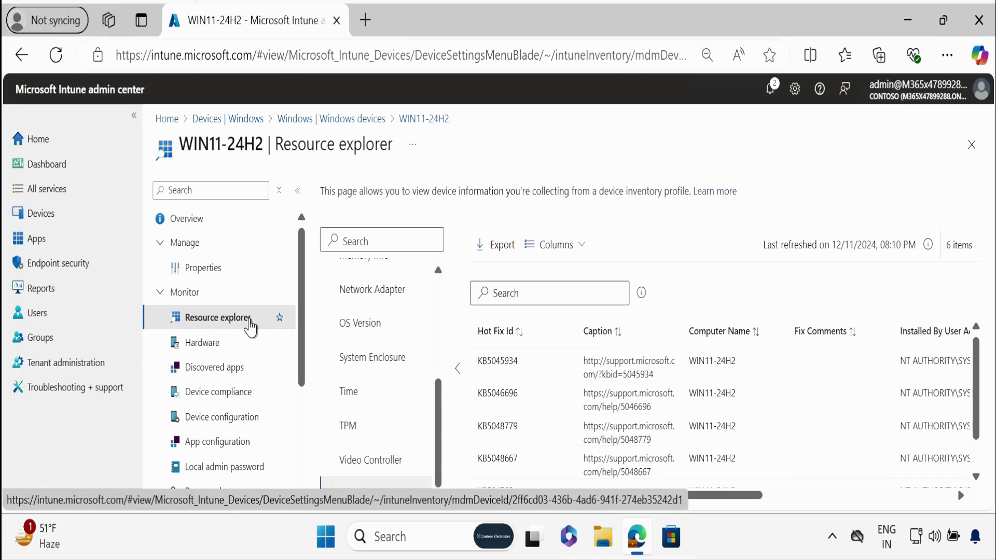
# Step: Review the device's Hardware page, covering the system, operating system, storage and system enclosure details
pyautogui.click(194, 353)
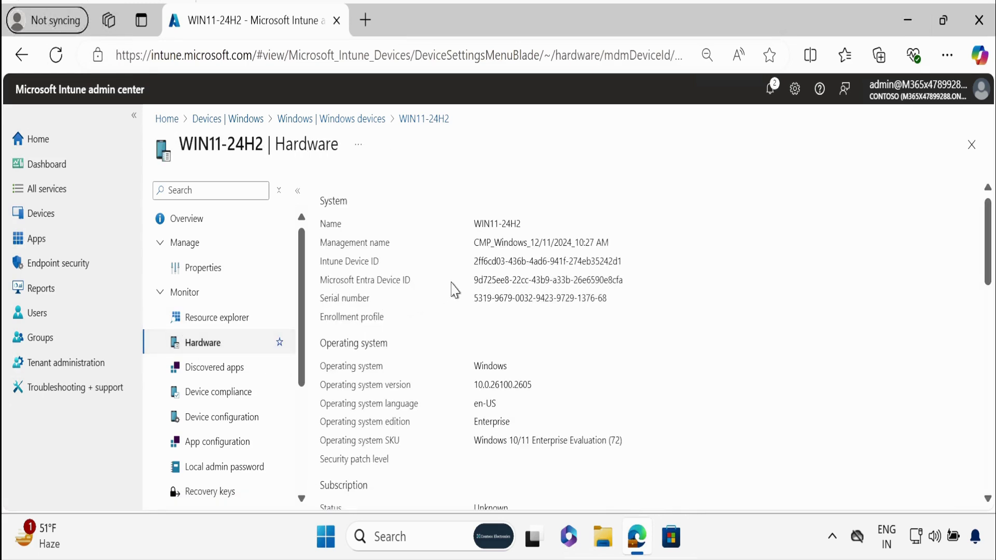
pyautogui.moveTo(988, 262); pyautogui.dragTo(987, 338)
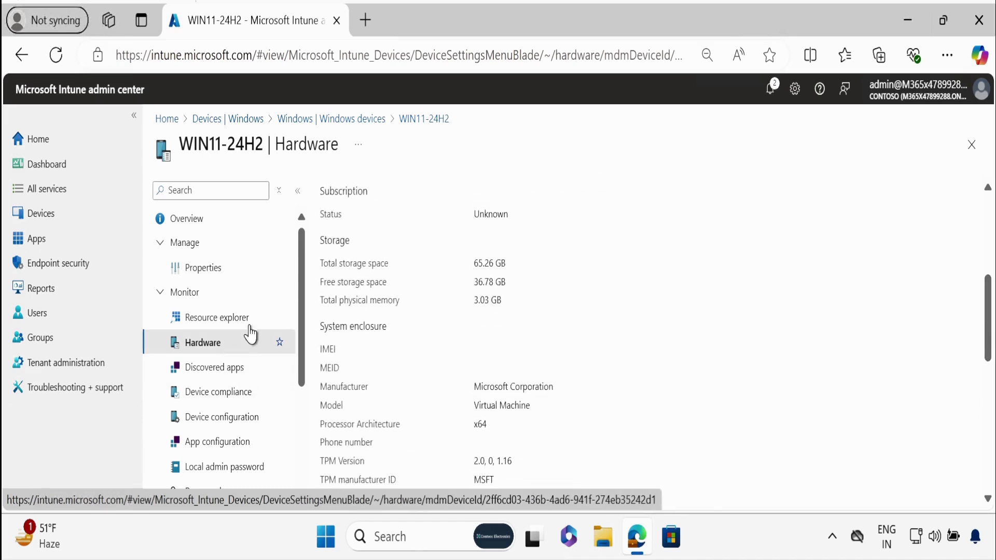
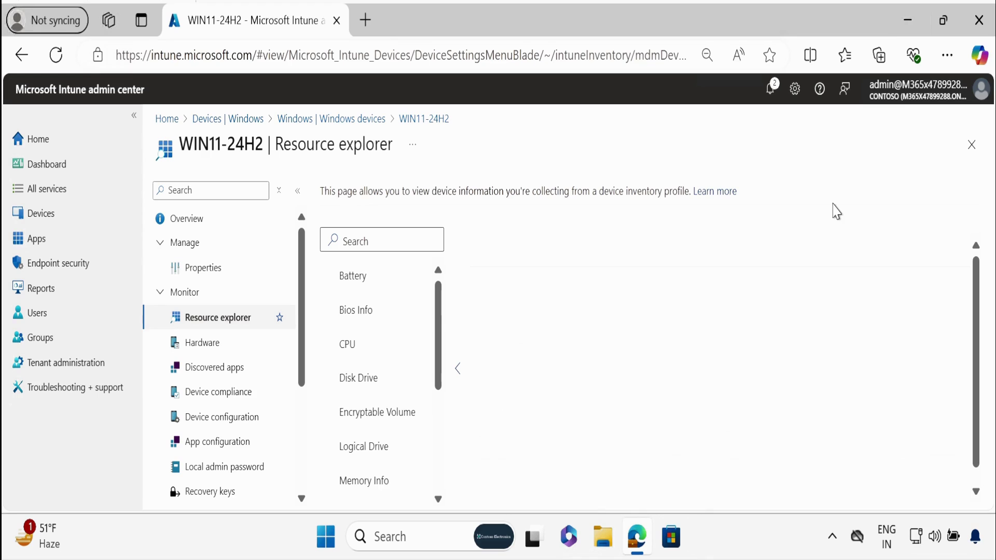
# Step: Minimize the browser, open the Windows Services console and select the Microsoft Device Inventory Agent service
pyautogui.click(912, 24)
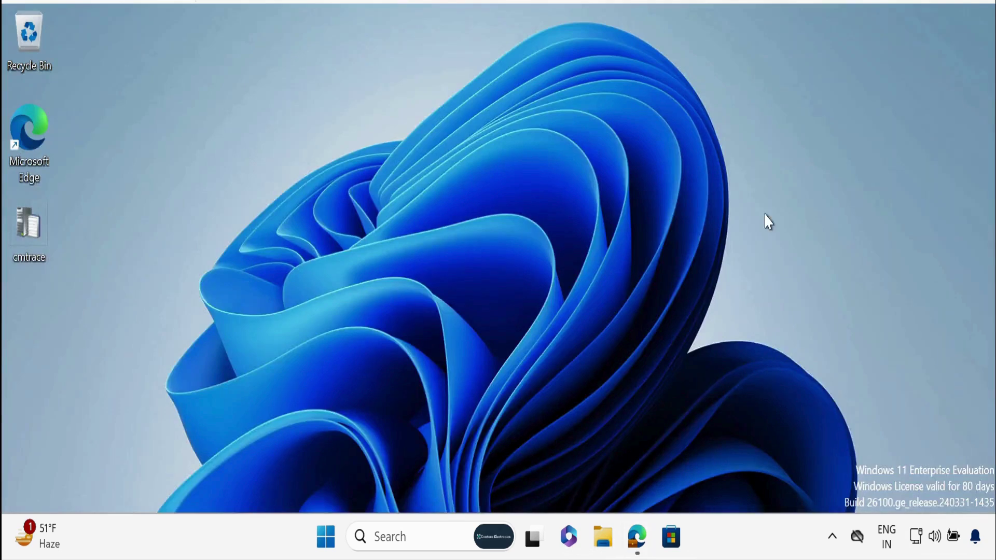
pyautogui.click(415, 538)
pyautogui.write('services')
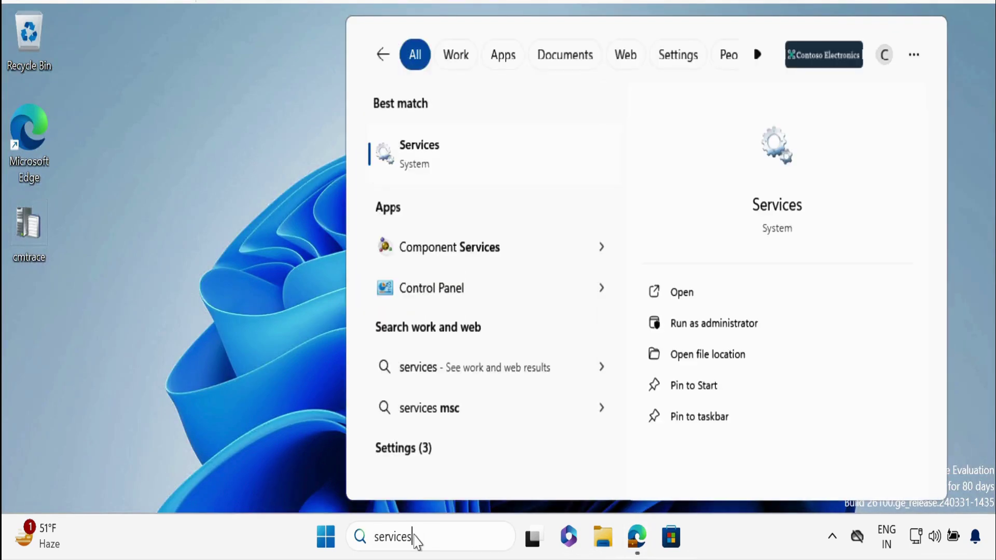
pyautogui.click(404, 137)
pyautogui.press('m')
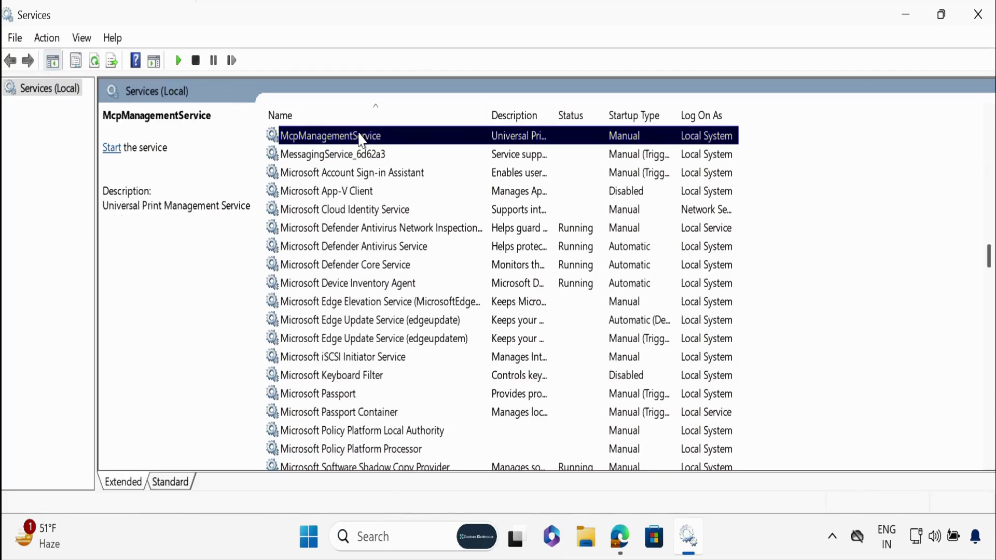
pyautogui.click(362, 286)
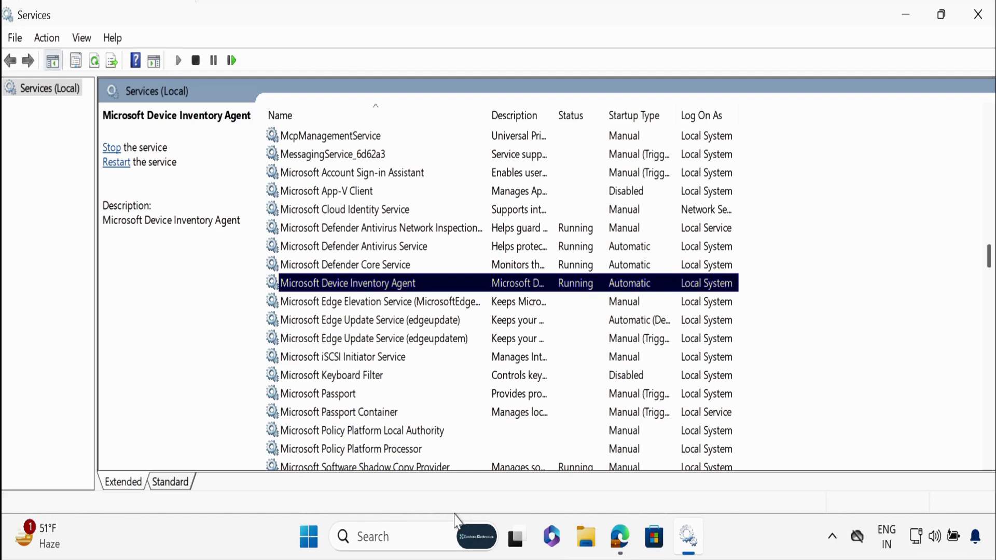
# Step: Open Programs and Features with appwiz.cpl and select Microsoft Device Inventory Agent among the installed programs
pyautogui.click(413, 534)
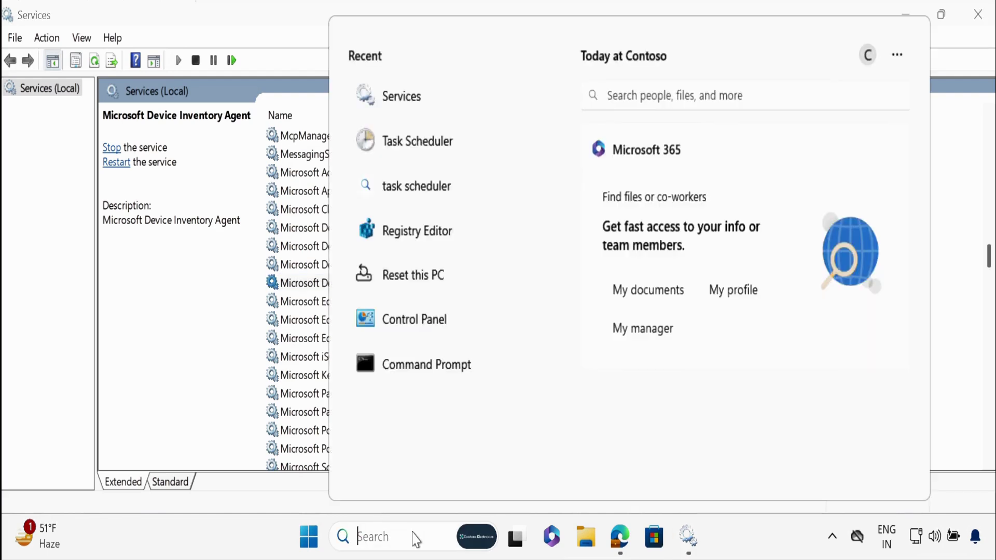
pyautogui.write('appwiz')
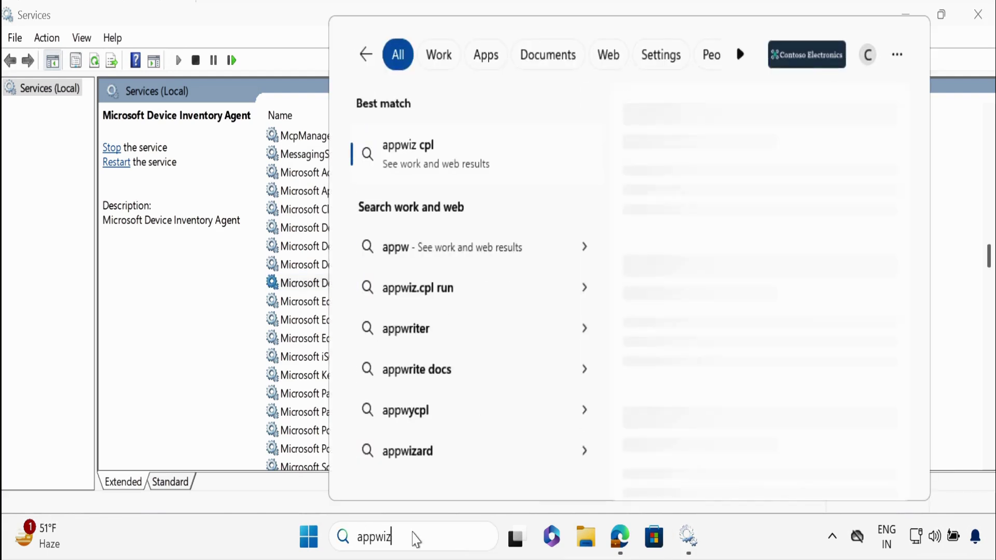
pyautogui.write('.cpl')
pyautogui.press('Return')
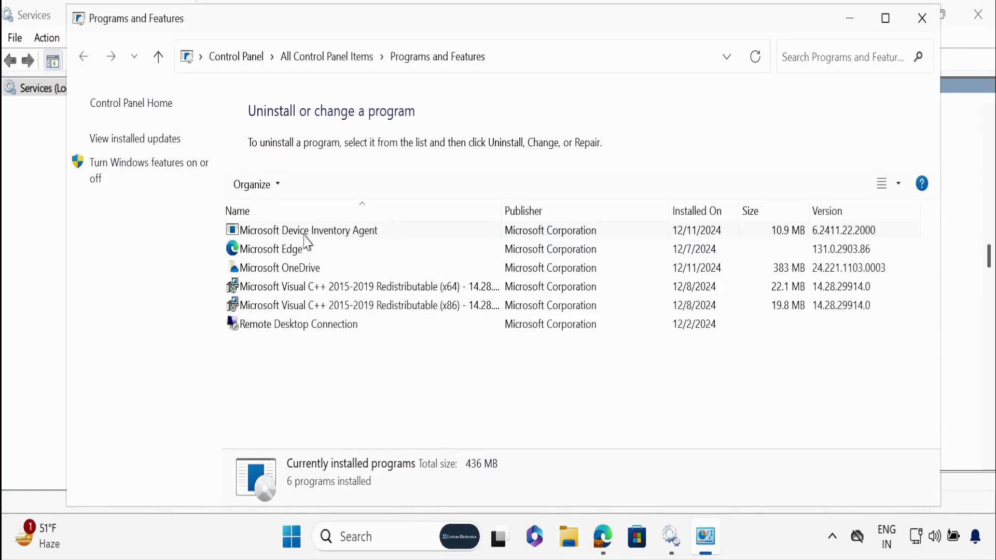
pyautogui.click(306, 236)
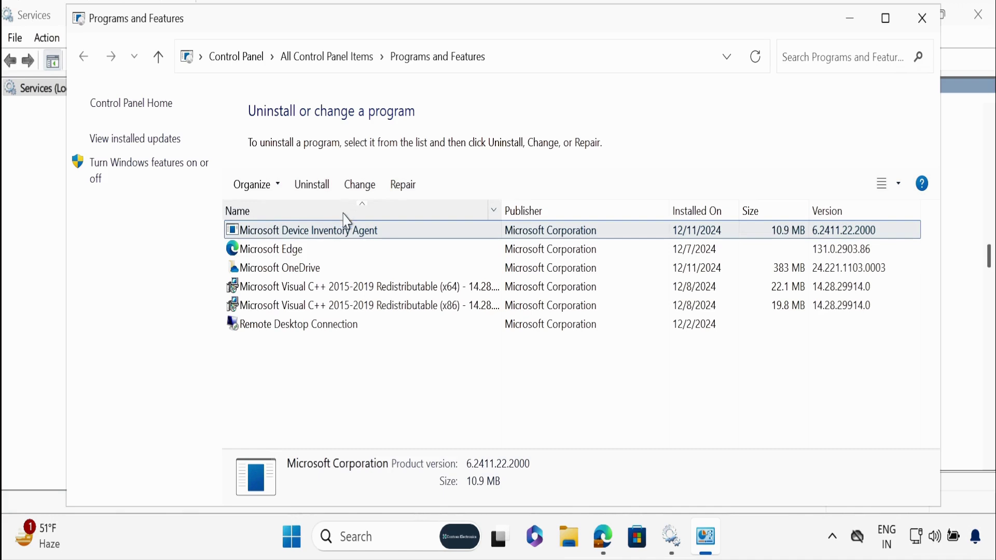
# Step: In Registry Editor, expand HKEY_LOCAL_MACHINE\SOFTWARE\Microsoft\EnterpriseDesktopAppManagement down to MSI and examine the download URL in the {{fd14a52a-dced-4e7c-a682-fd1f442fe059}} key
pyautogui.click(370, 542)
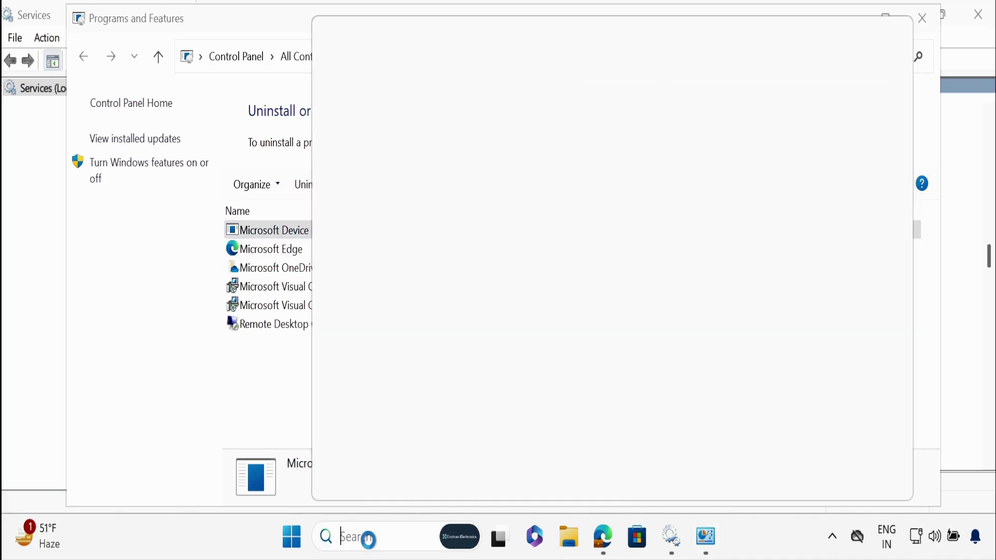
pyautogui.write('re')
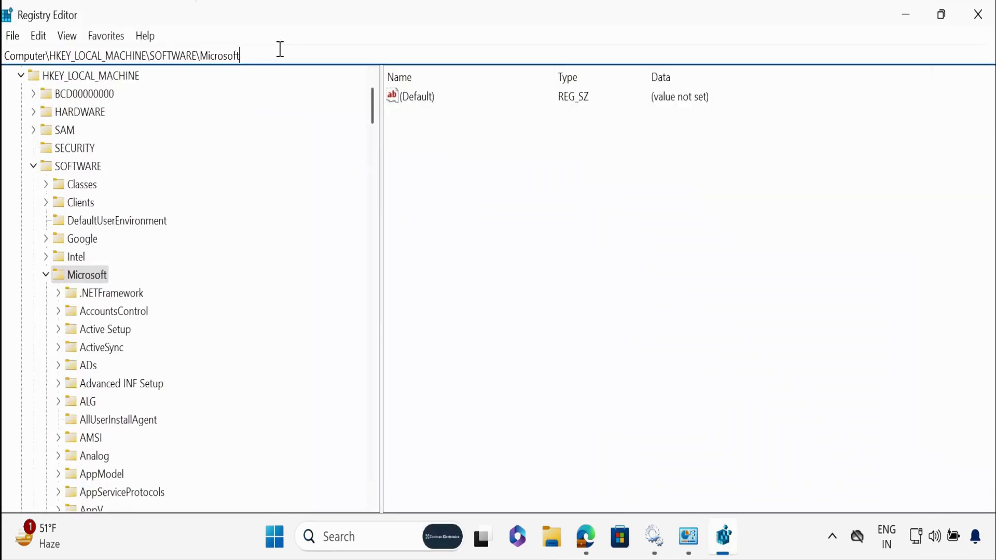
pyautogui.moveTo(280, 49); pyautogui.dragTo(50, 52)
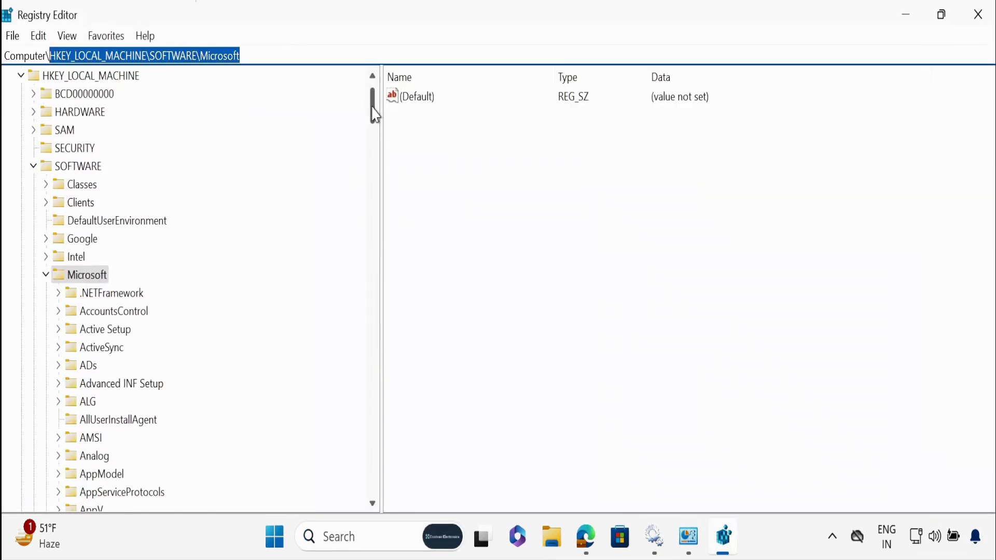
pyautogui.moveTo(375, 114); pyautogui.dragTo(377, 208)
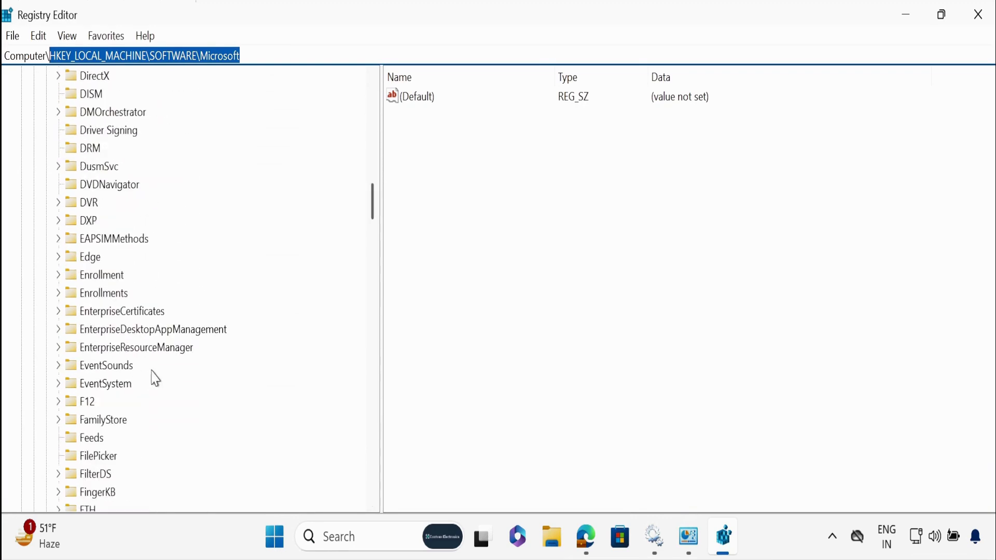
pyautogui.click(64, 331)
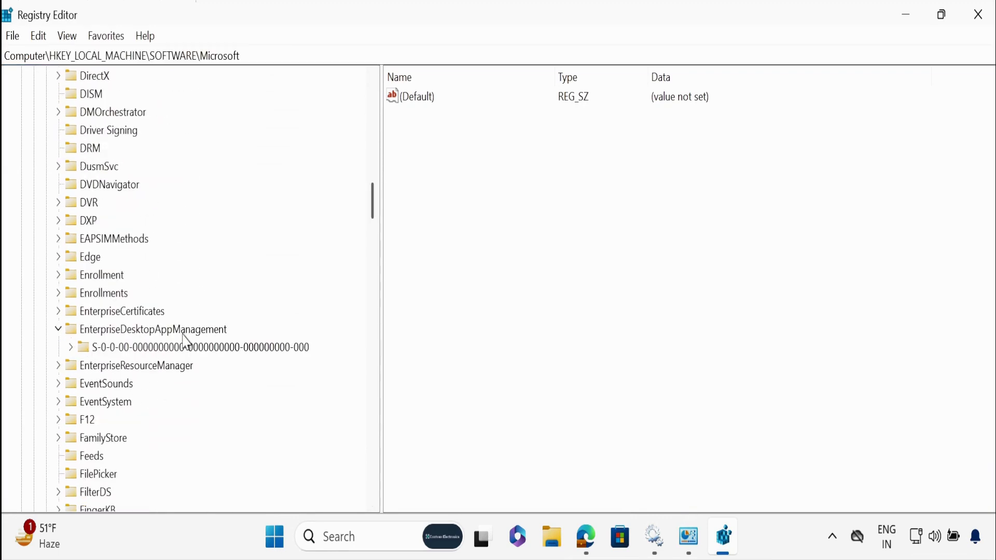
pyautogui.click(71, 347)
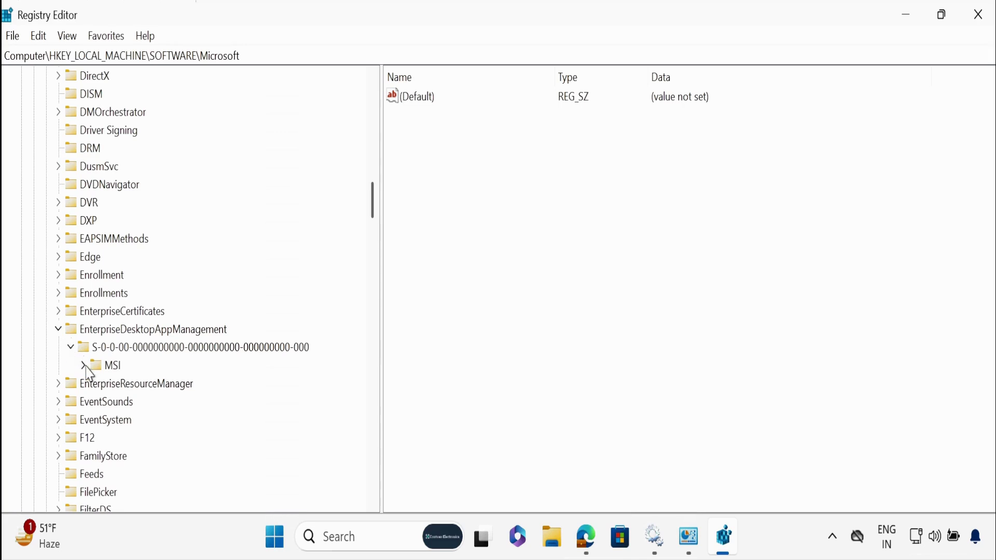
pyautogui.click(83, 365)
pyautogui.click(147, 384)
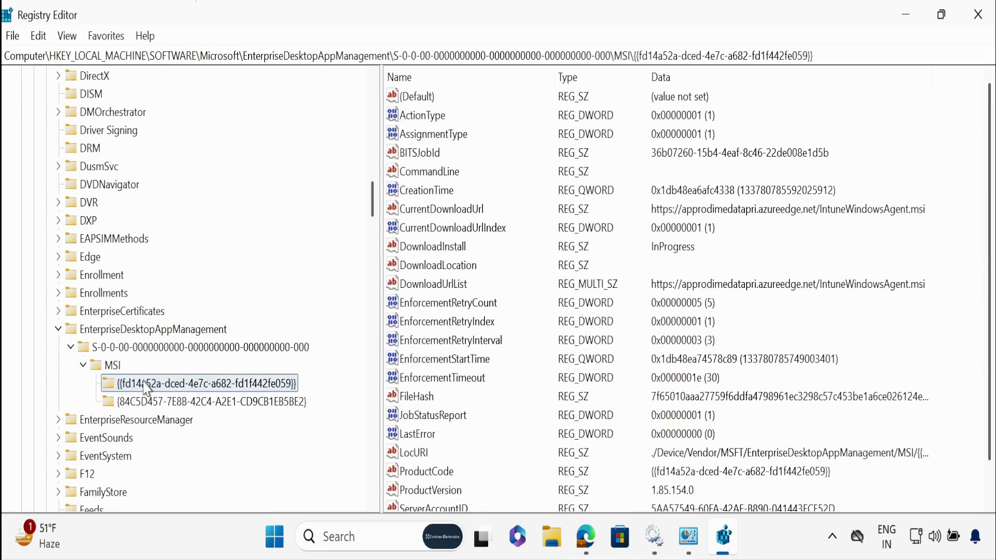
pyautogui.moveTo(864, 224); pyautogui.dragTo(797, 231)
# Step: Open the DownloadUrlList value of MSI key {84C5D457-7E8B-42C4-A2E1-CD9CB1EB5BE2} and download InventoryAdaptorPackaging.msi from its URL in a new Edge tab
pyautogui.click(237, 403)
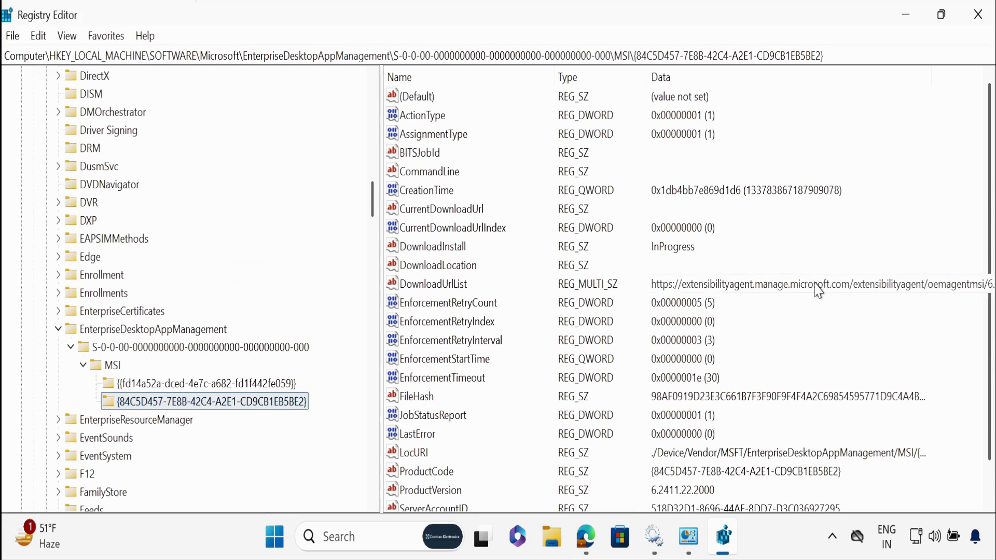
pyautogui.doubleClick(447, 288)
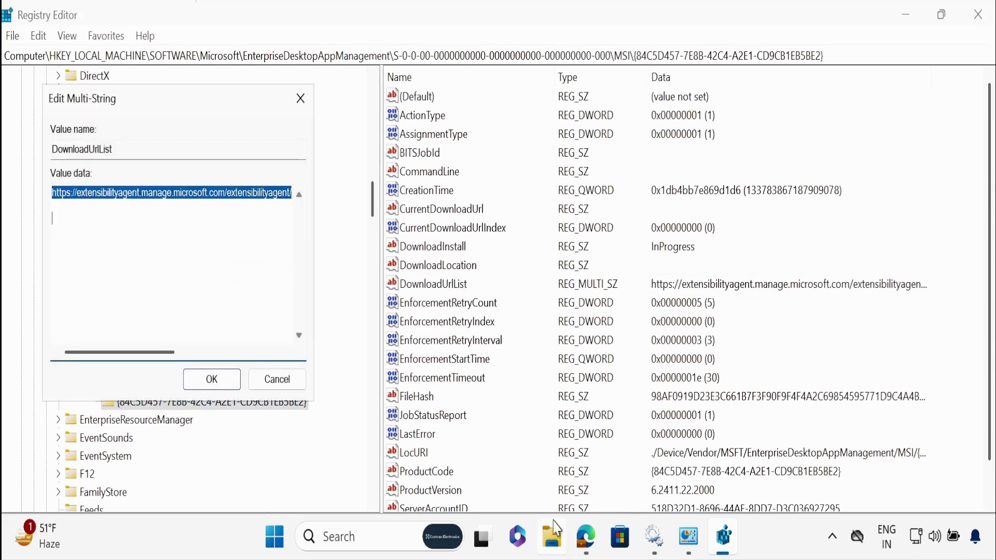
pyautogui.click(586, 536)
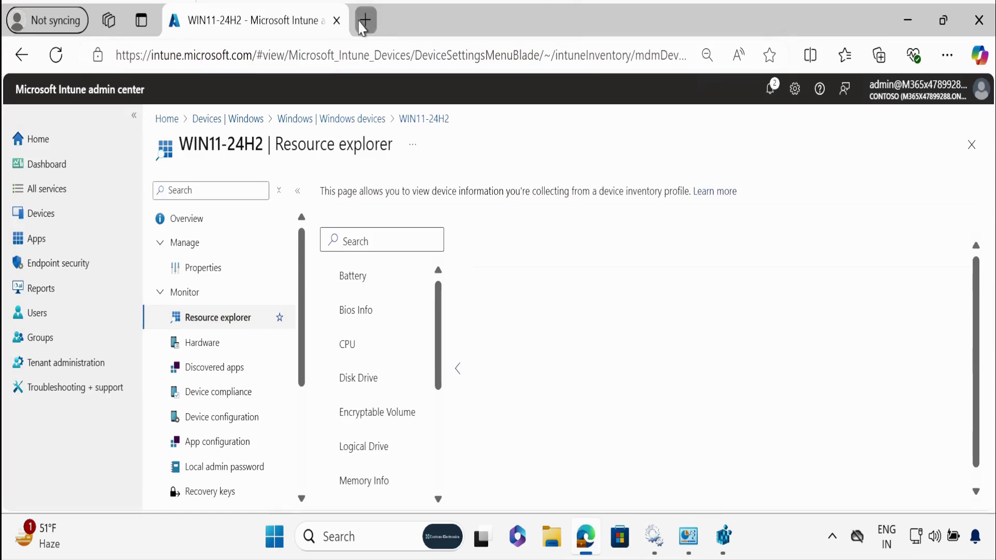
pyautogui.click(367, 21)
pyautogui.write('https://extensibilityagent.manage.microsoft.com/extensibilityagent/oemagentmsi/6.2411.22.2000/InventoryAdaptorPackaging.msi')
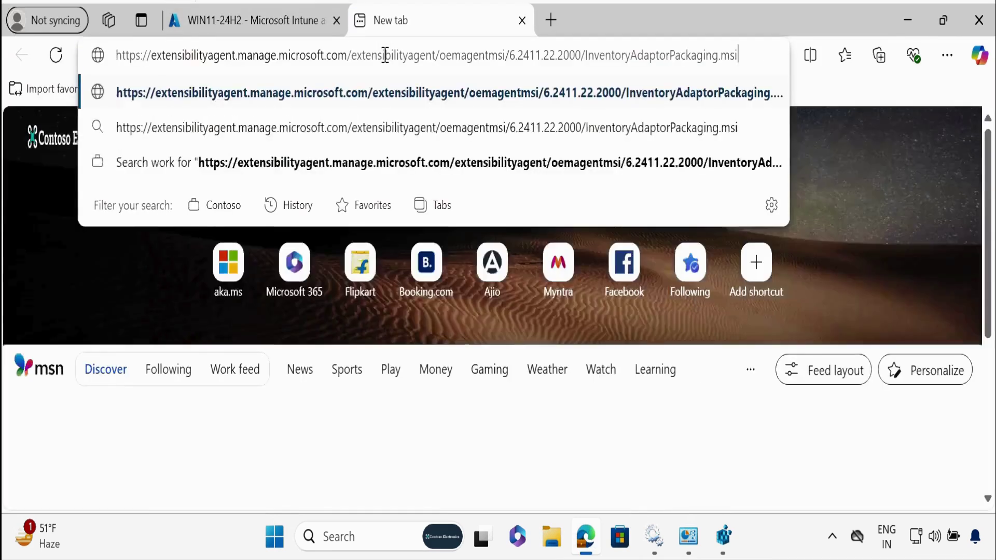
pyautogui.press('Return')
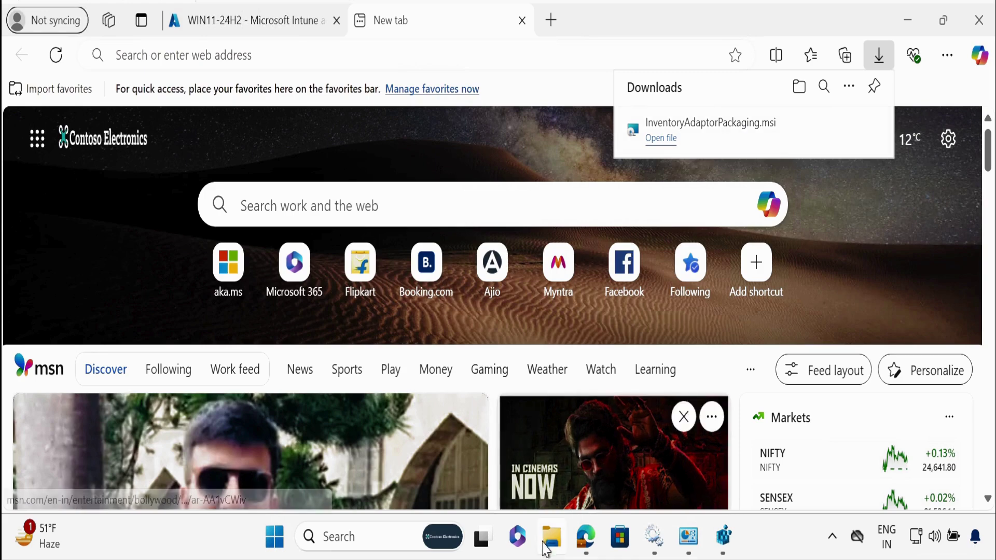
# Step: In File Explorer, open C:\Program Files\Microsoft Device Inventory Agent and maximize the window
pyautogui.click(550, 539)
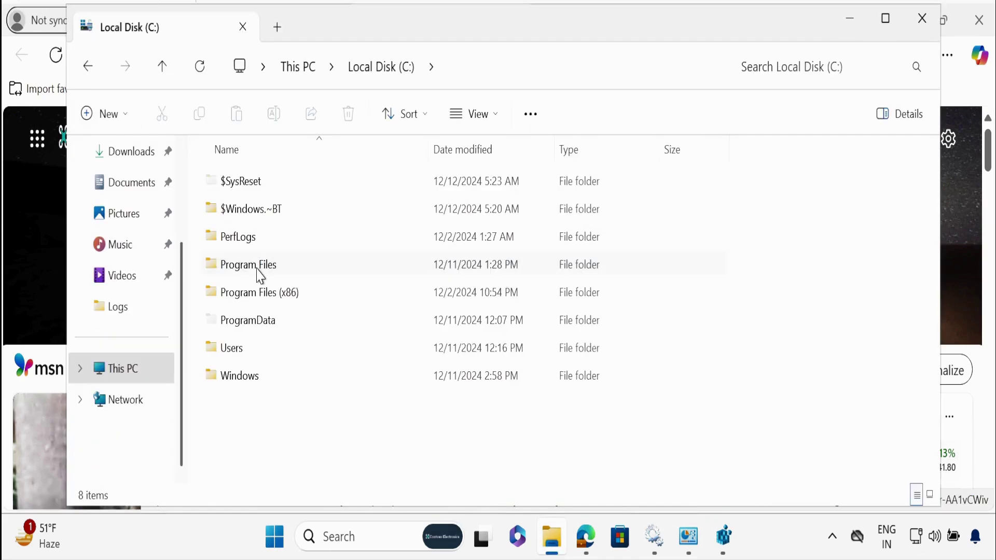
pyautogui.click(258, 271)
pyautogui.doubleClick(259, 274)
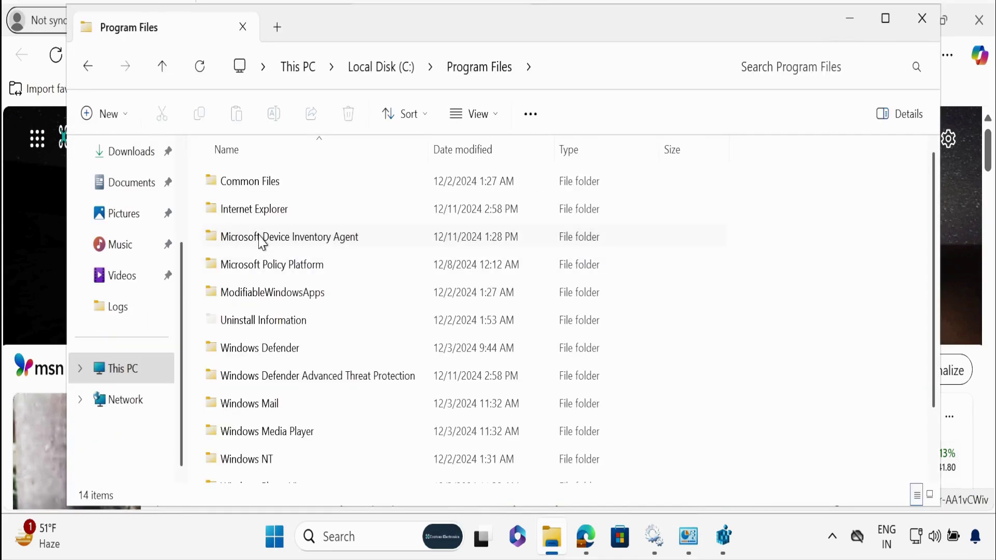
pyautogui.click(260, 241)
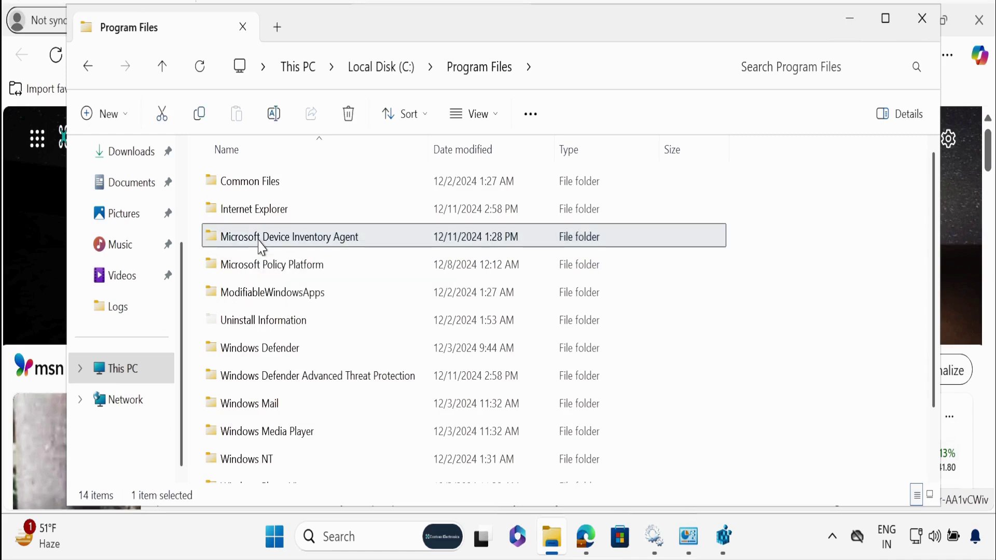
pyautogui.doubleClick(344, 240)
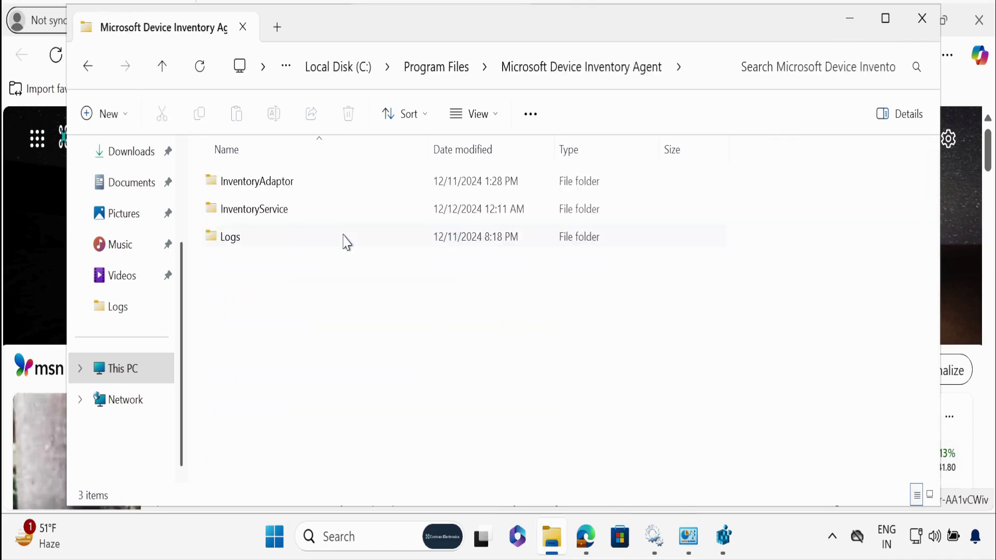
pyautogui.press('super+Up')
# Step: Look through the agent's InventoryAdaptor folder, and open its Logs folder
pyautogui.click(280, 192)
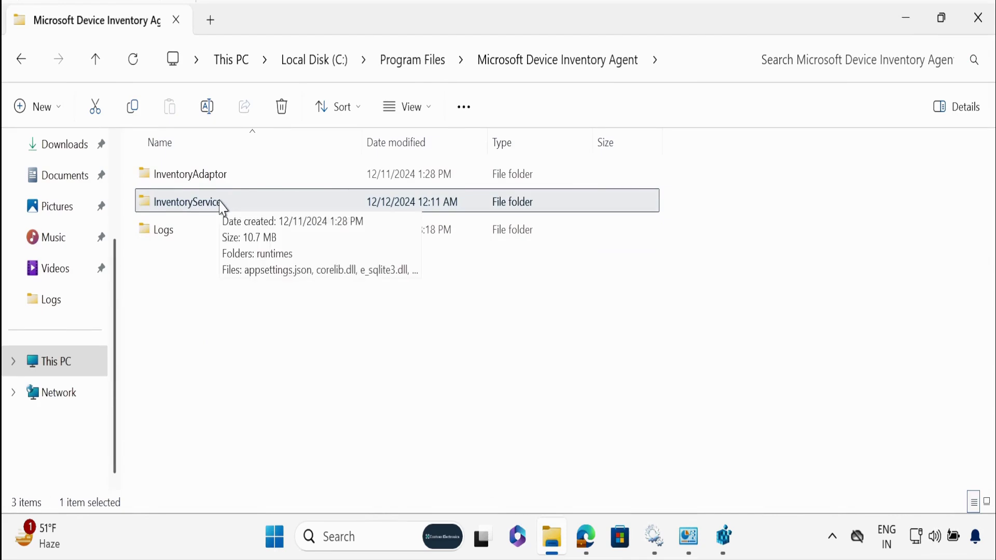
pyautogui.doubleClick(206, 178)
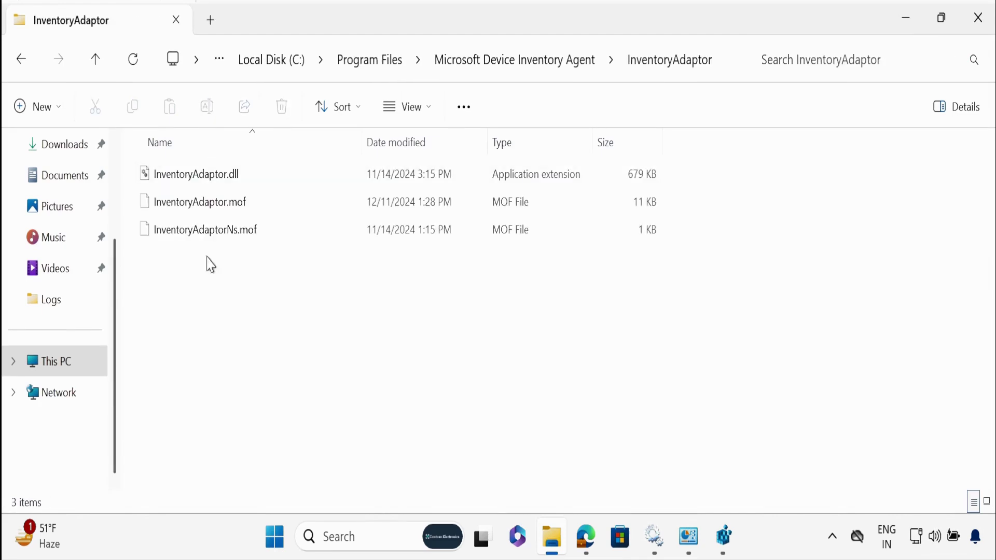
pyautogui.click(477, 62)
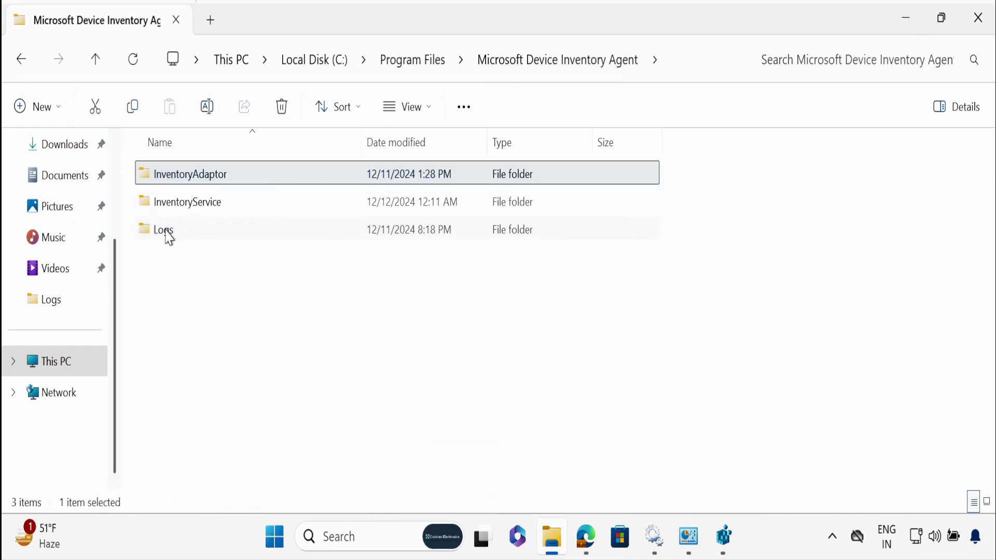
pyautogui.click(169, 236)
pyautogui.doubleClick(169, 236)
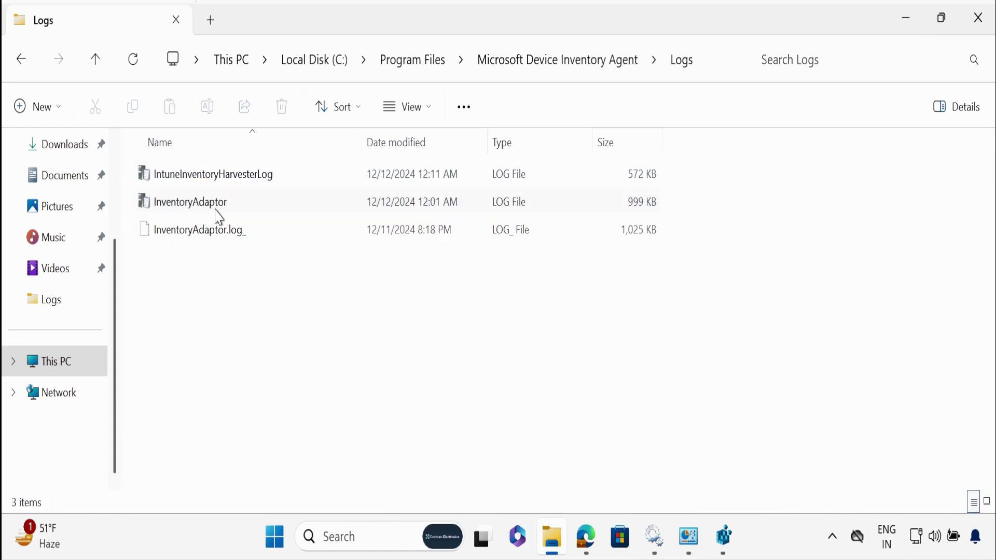
# Step: Open IntuneInventoryHarvesterLog and examine its latest policy processing and battery percentage entries
pyautogui.moveTo(246, 188)
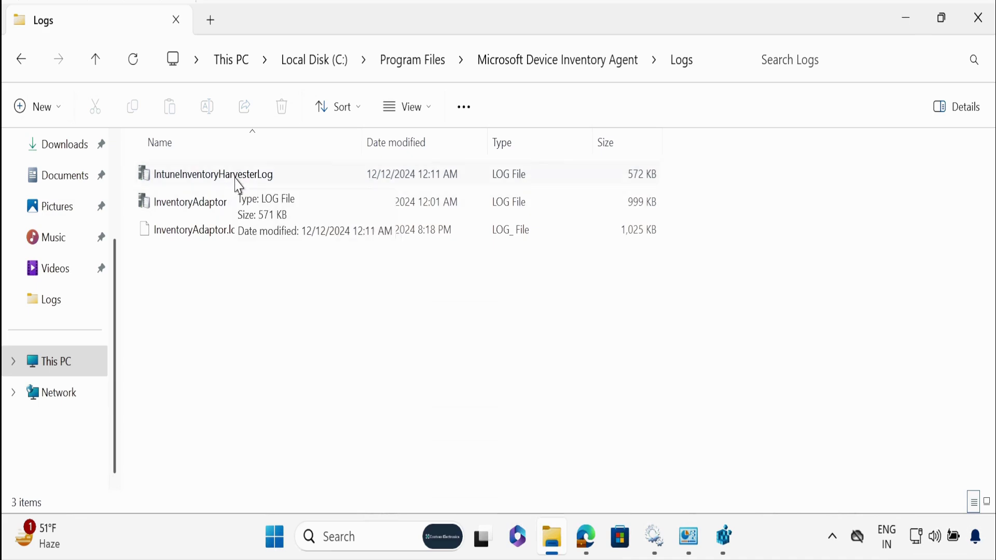
pyautogui.doubleClick(242, 185)
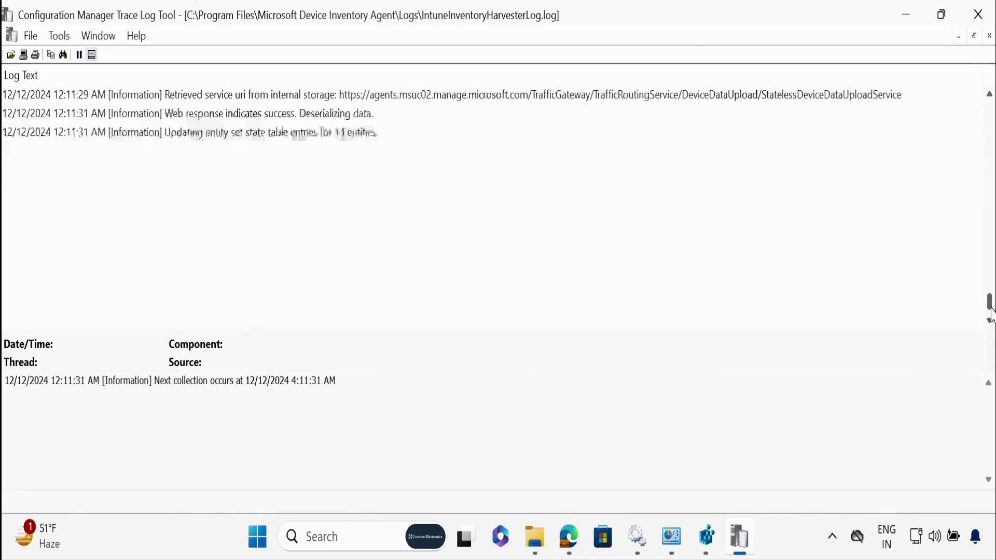
pyautogui.scroll(5, 988, 311)
pyautogui.click(213, 173)
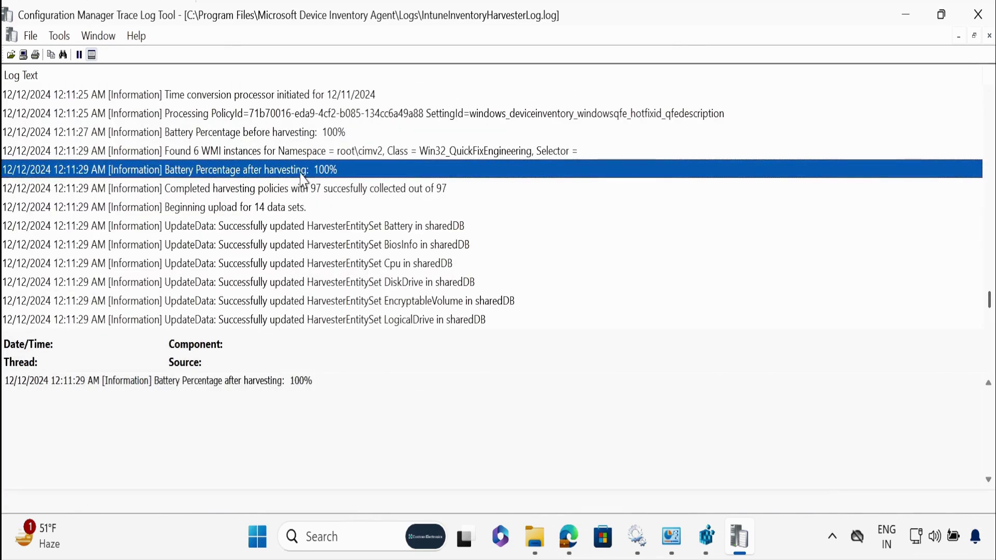
pyautogui.click(232, 114)
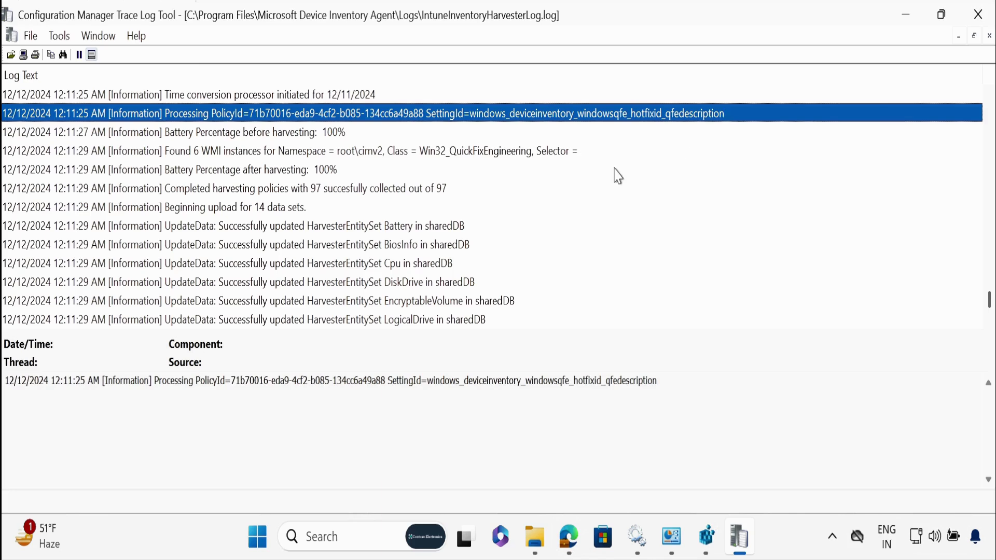
# Step: Go through the log's UpdateData entries for each HarvesterEntitySet, from Battery down to WindowsQfe
pyautogui.click(243, 228)
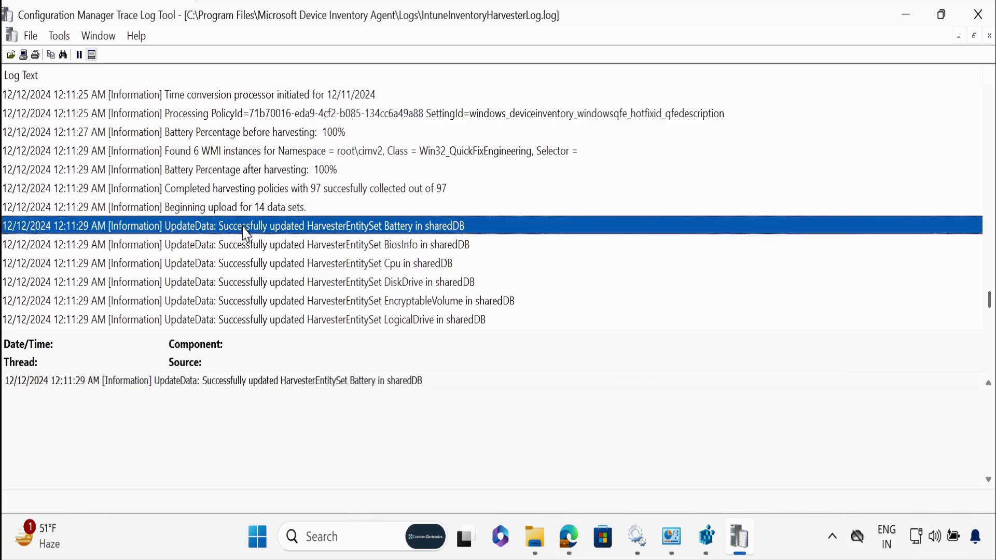
pyautogui.press('Down')
pyautogui.press('Down')
pyautogui.press('Down')
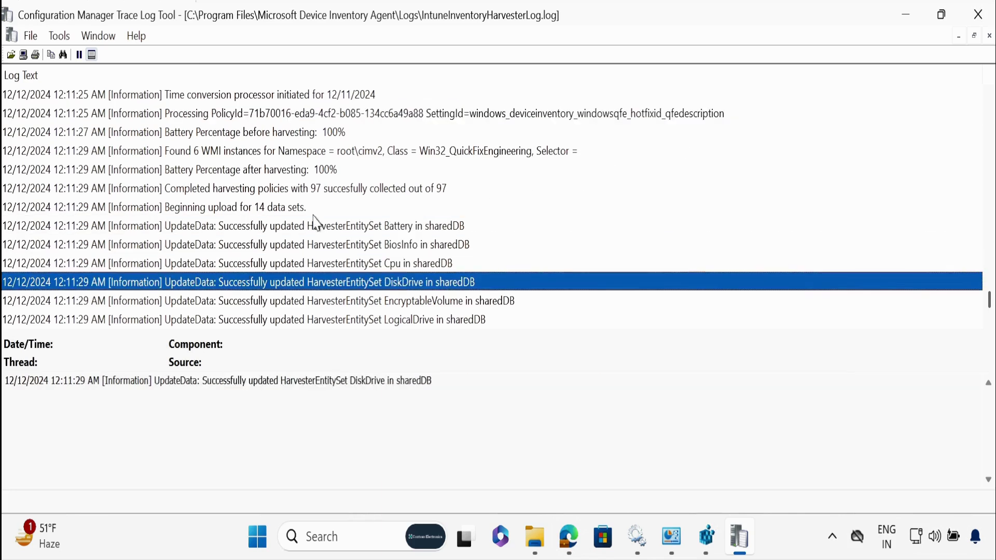
pyautogui.click(408, 228)
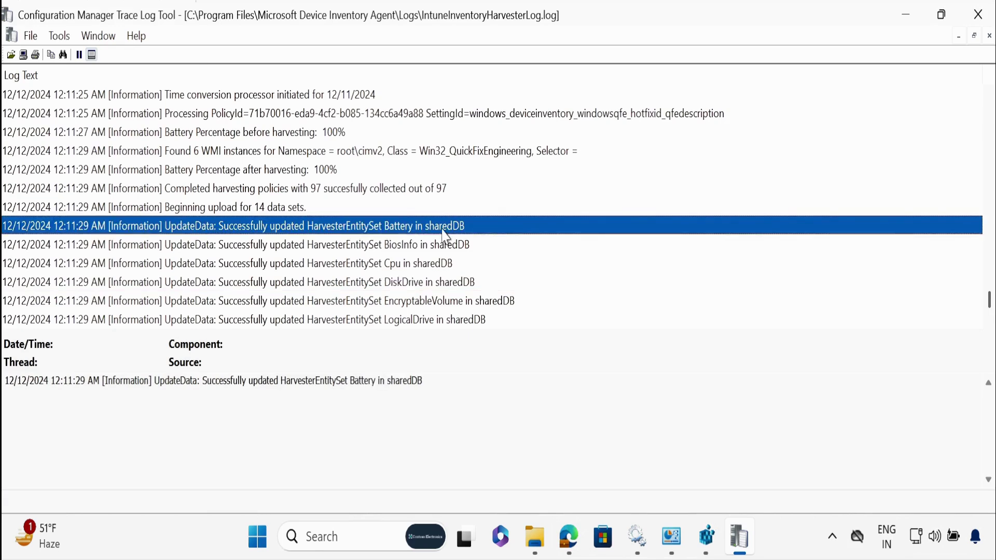
pyautogui.click(460, 245)
pyautogui.press('Down')
pyautogui.press('Down')
pyautogui.press('Down')
pyautogui.press('Down')
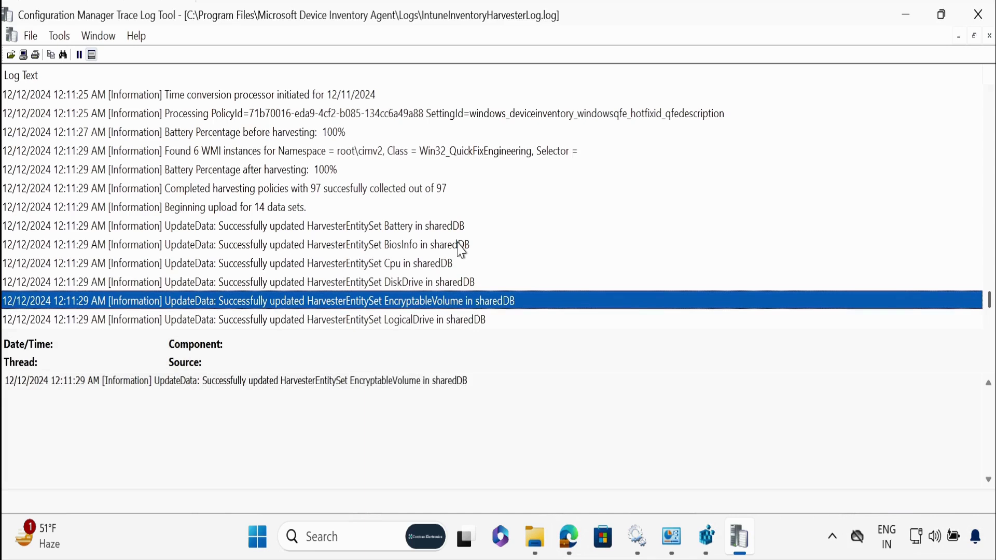
pyautogui.press('Down')
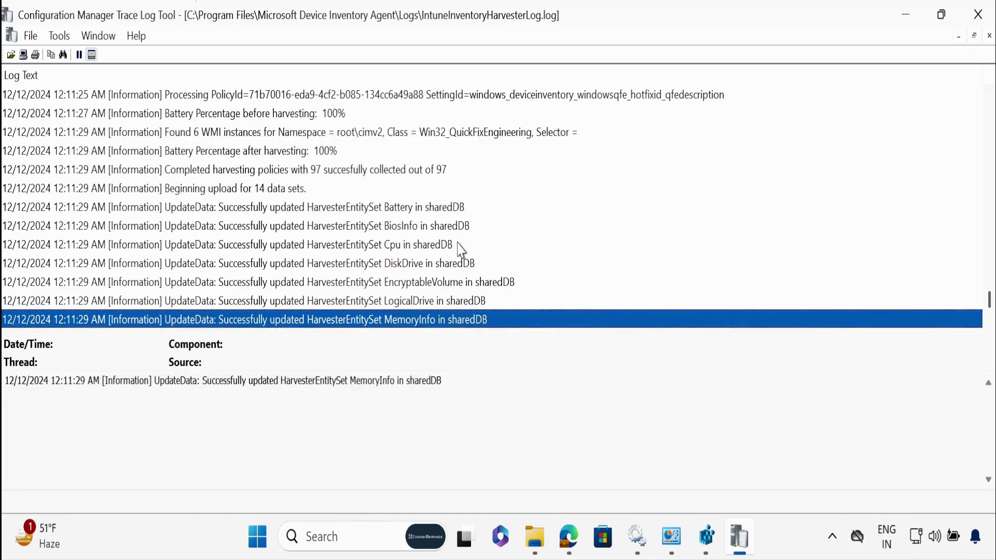
pyautogui.press('Down')
pyautogui.press('Down')
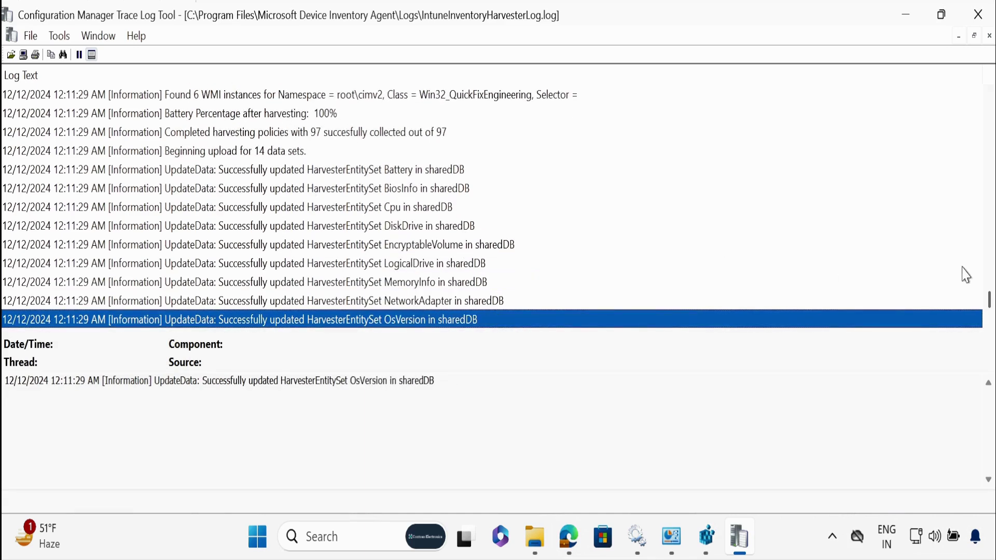
pyautogui.moveTo(989, 299); pyautogui.dragTo(990, 304)
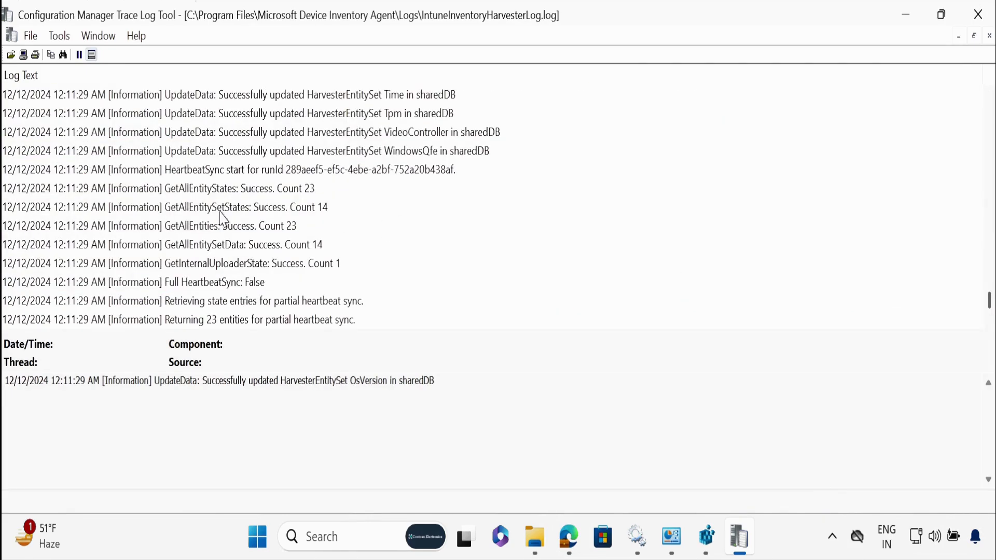
pyautogui.click(318, 150)
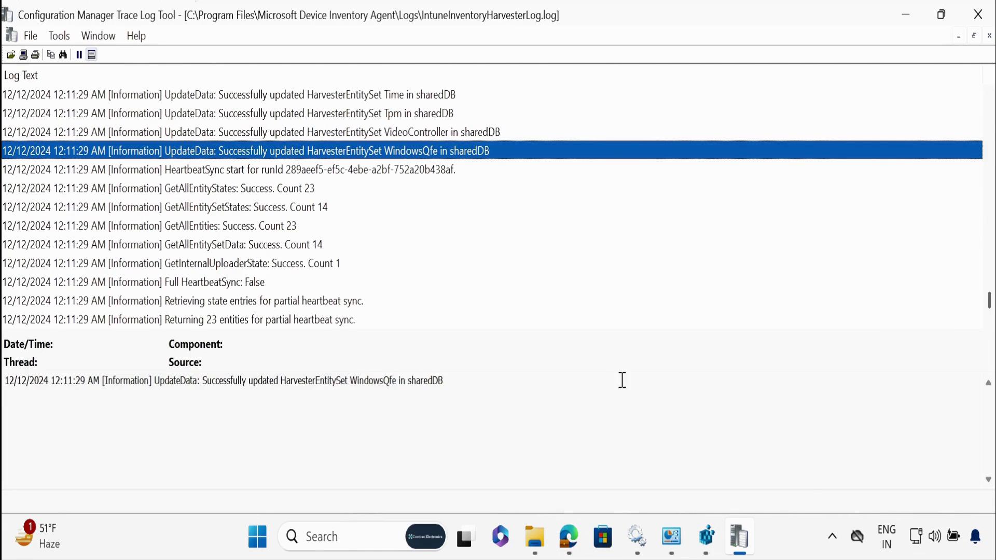
# Step: Switch to Registry Editor, close the DownloadUrlList value without changes and collapse the EnterpriseDesktopAppManagement key
pyautogui.click(711, 552)
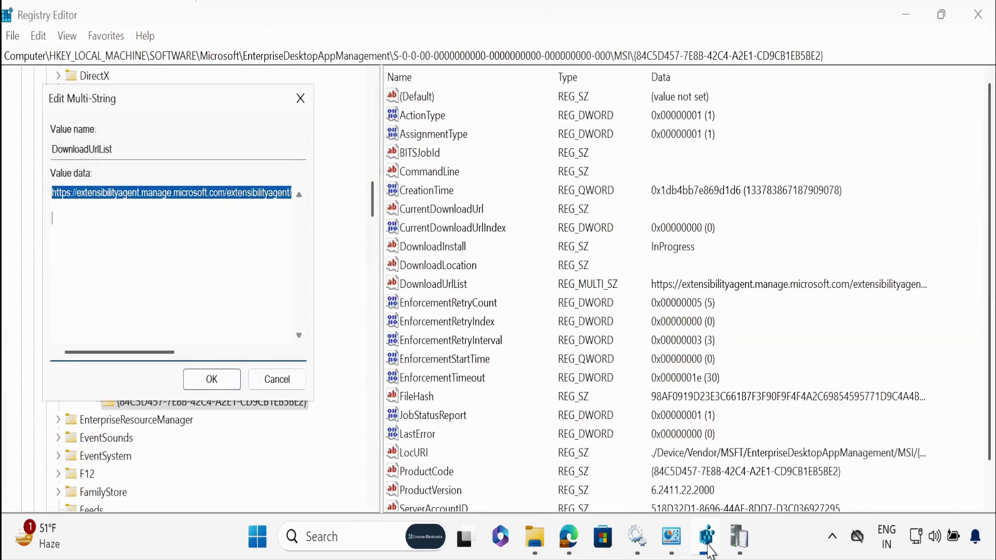
pyautogui.click(306, 107)
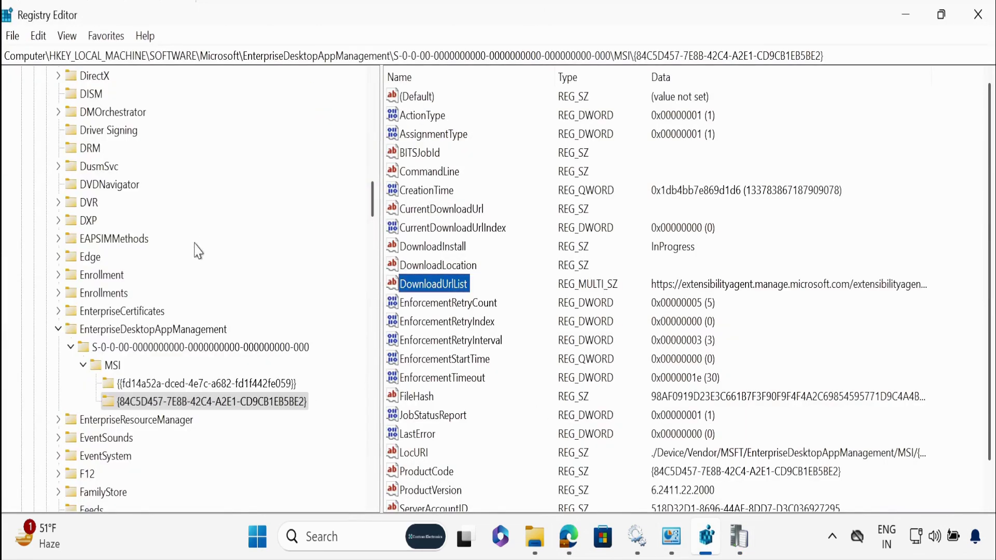
pyautogui.click(58, 330)
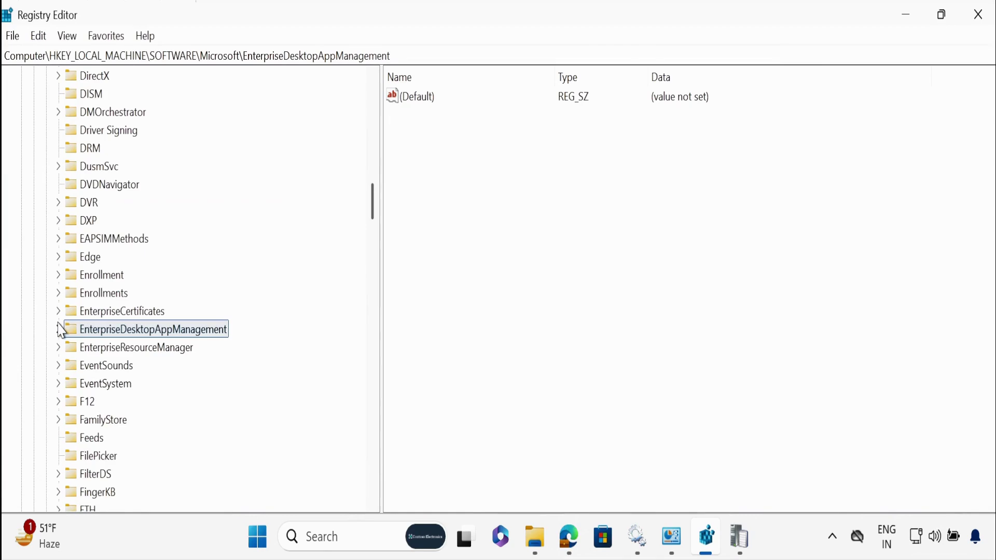
pyautogui.click(59, 293)
pyautogui.click(82, 257)
pyautogui.click(71, 256)
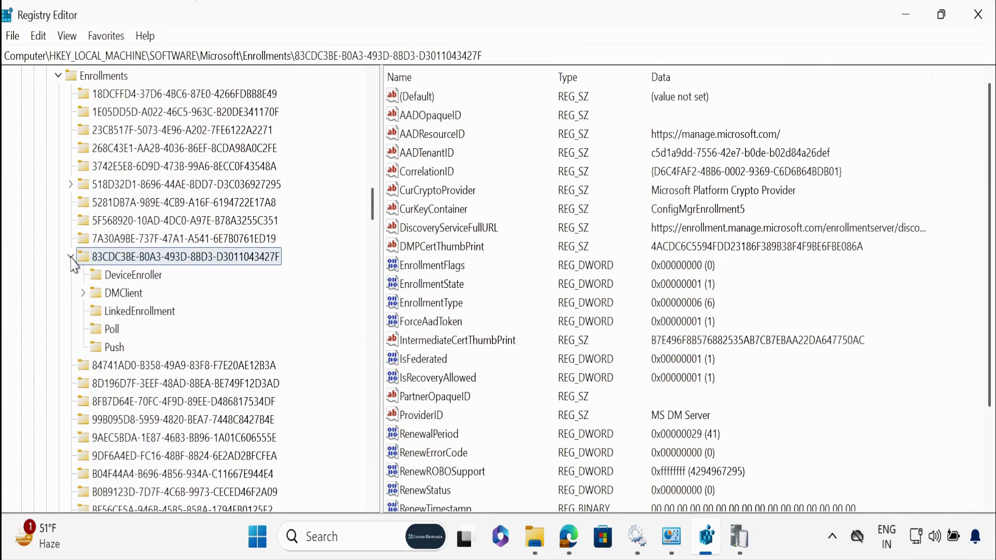
pyautogui.click(110, 313)
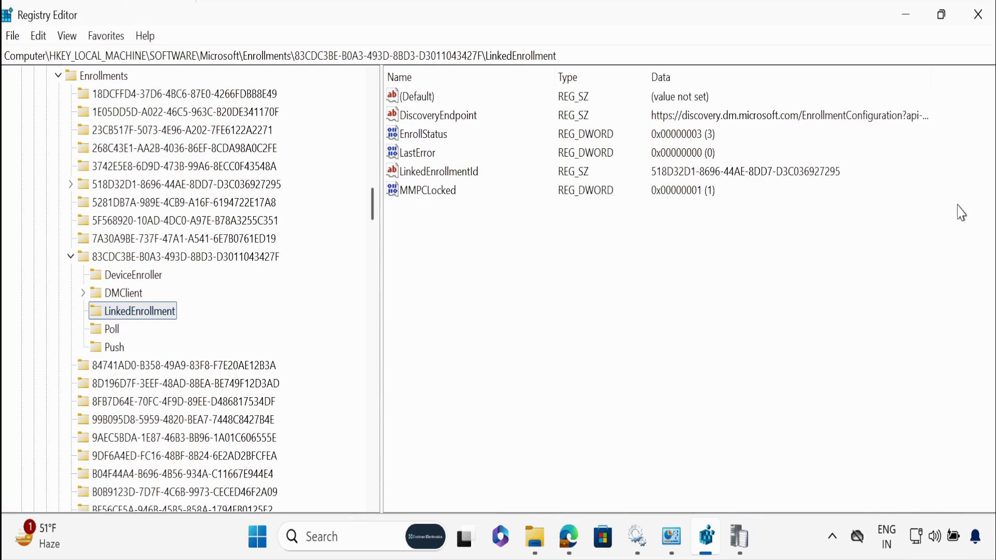
# Step: Collapse the Enrollments key and expand the Reports key under HKEY_LOCAL_MACHINE\SOFTWARE\Microsoft\DeviceInventory
pyautogui.press('BackSpace')
pyautogui.press('BackSpace')
pyautogui.click(58, 76)
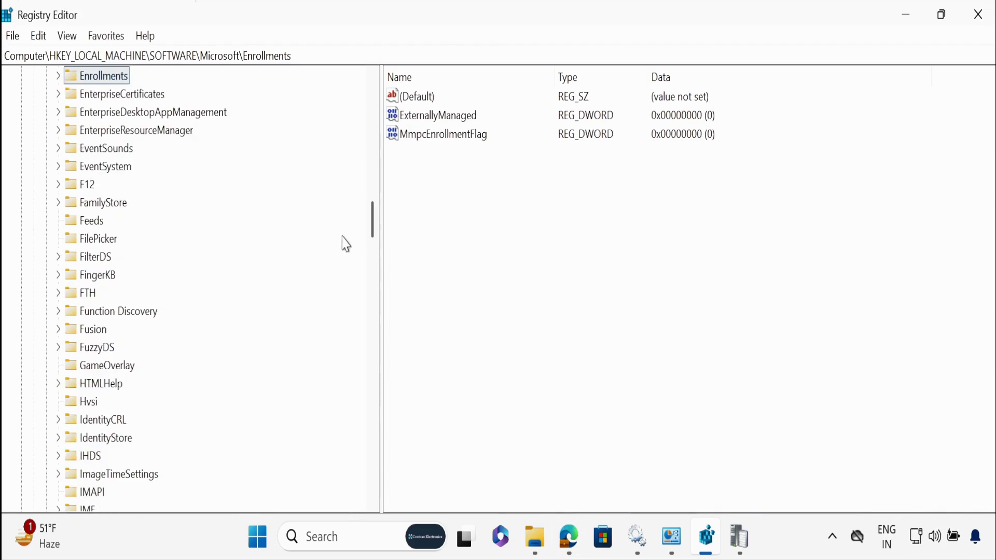
pyautogui.moveTo(375, 236); pyautogui.dragTo(375, 213)
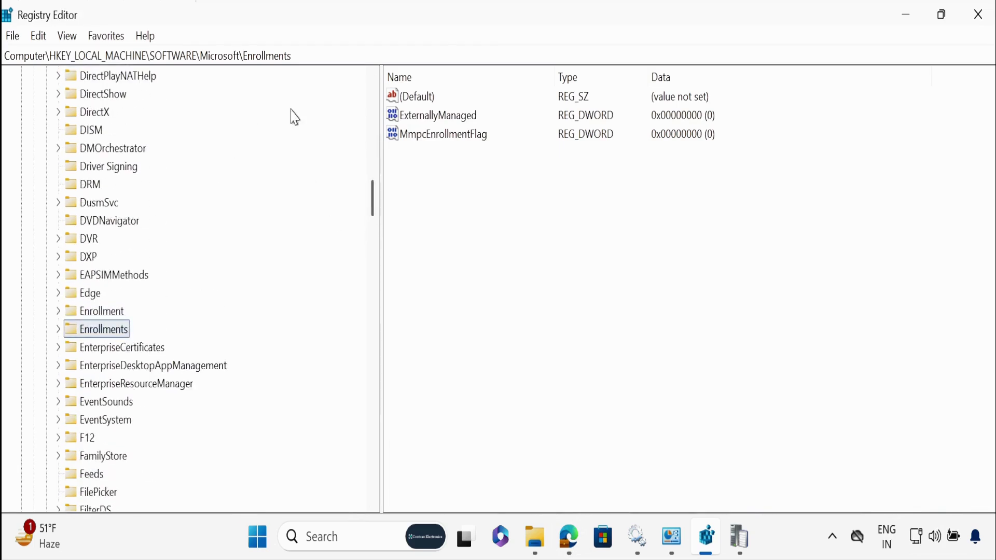
pyautogui.doubleClick(251, 55)
pyautogui.press('BackSpace')
pyautogui.press('Return')
pyautogui.moveTo(378, 137); pyautogui.dragTo(381, 176)
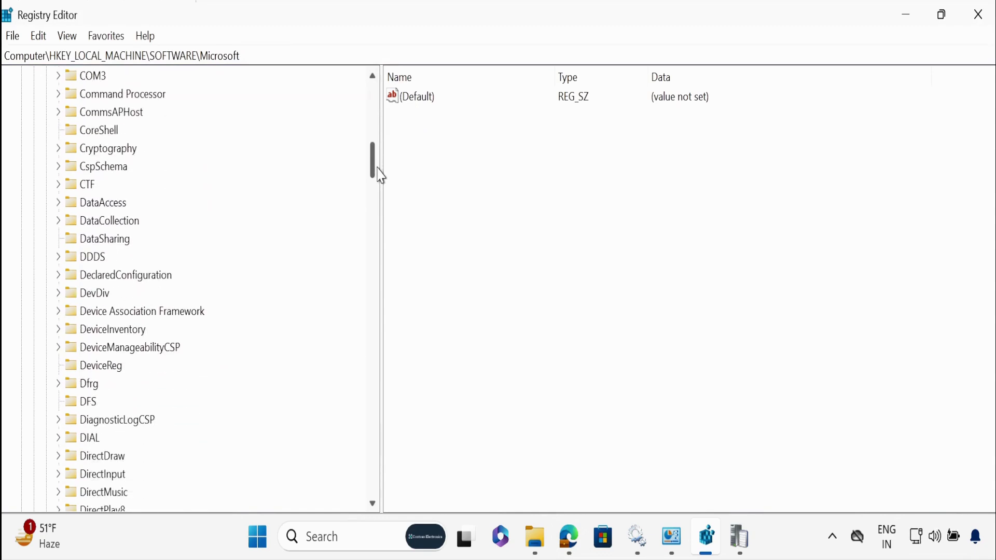
pyautogui.click(99, 330)
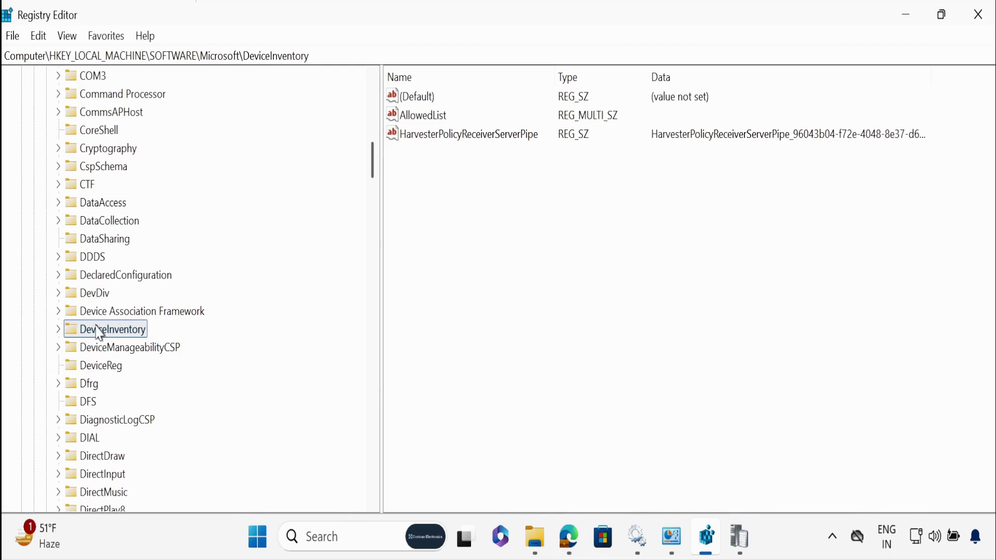
pyautogui.click(57, 332)
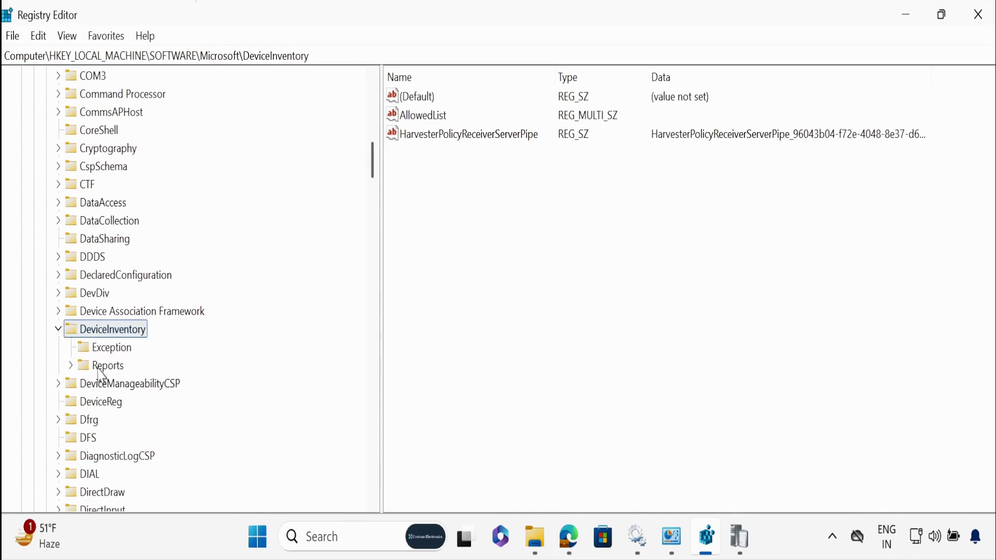
pyautogui.click(71, 366)
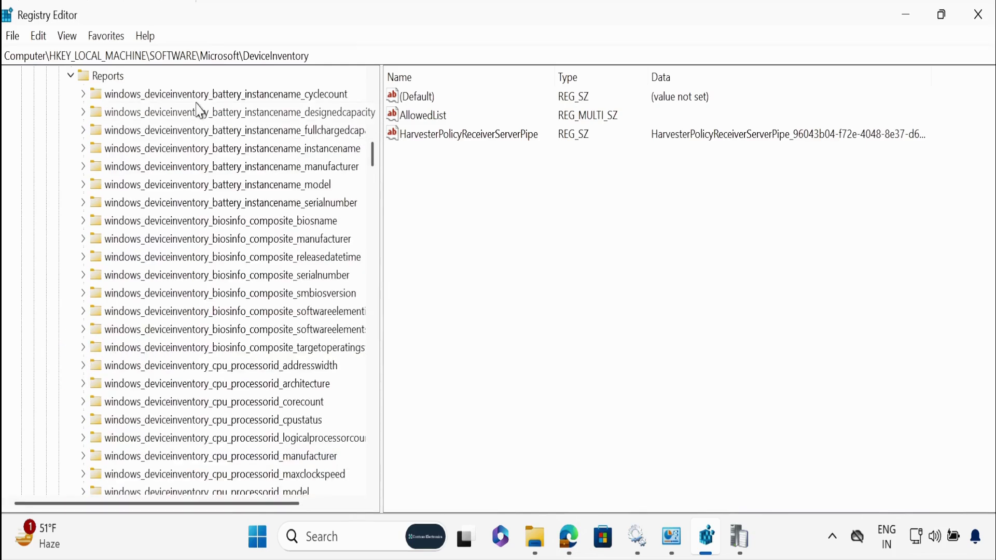
# Step: Examine the windows_deviceinventory_battery_instancename_cyclecount report key and the data in its HarvesterStatus, UploaderStatus and AdapterStatus subkeys
pyautogui.click(233, 95)
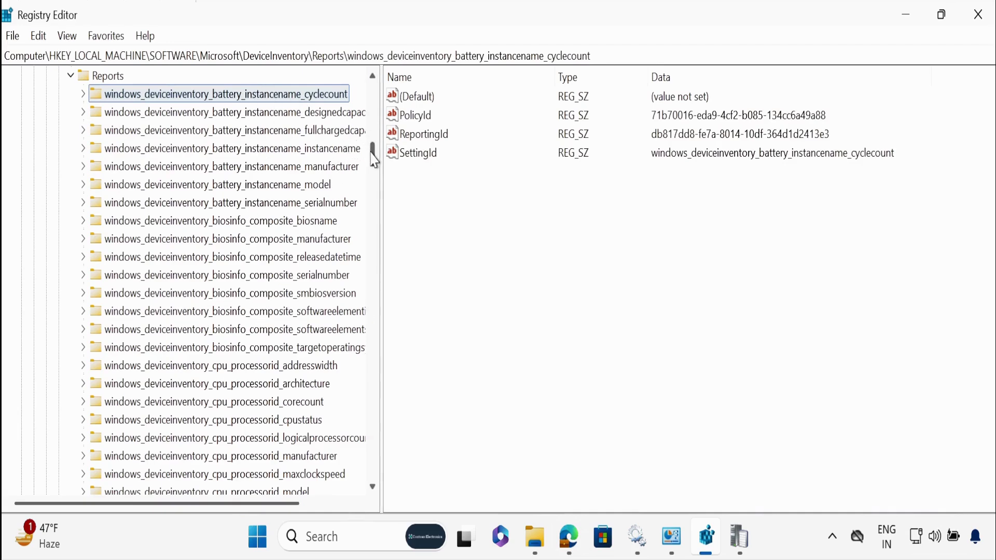
pyautogui.scroll(-1, 373, 155)
pyautogui.scroll(6, 373, 135)
pyautogui.scroll(-1, 374, 140)
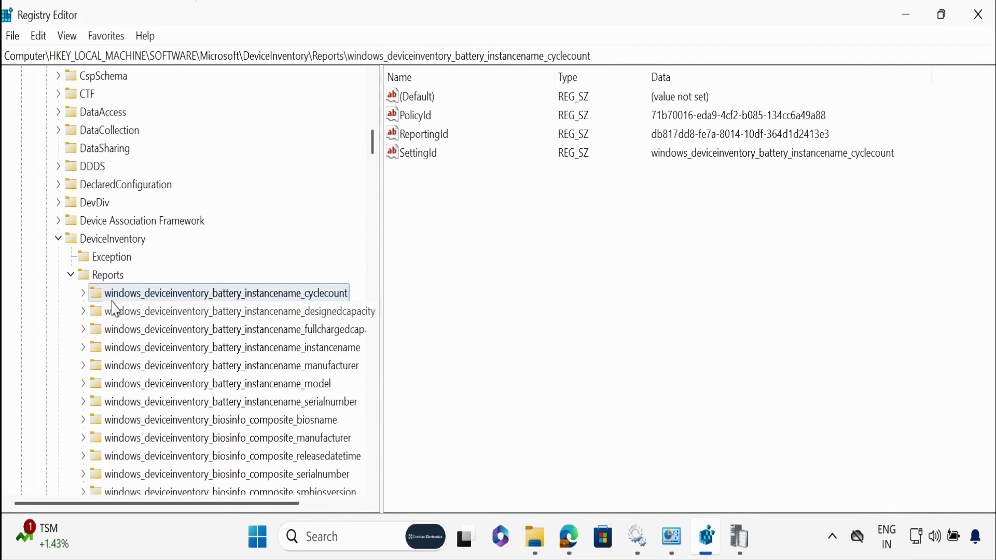
pyautogui.click(83, 294)
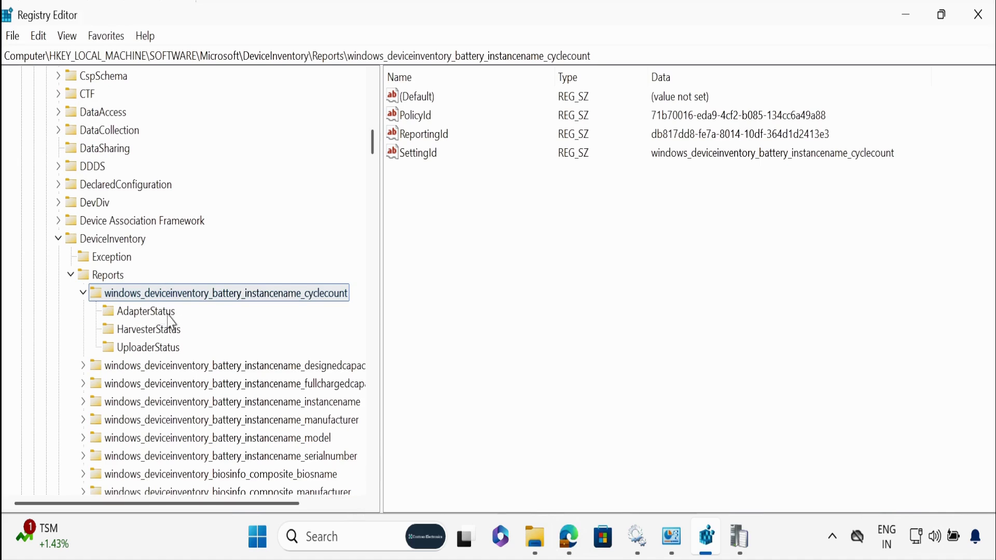
pyautogui.click(156, 332)
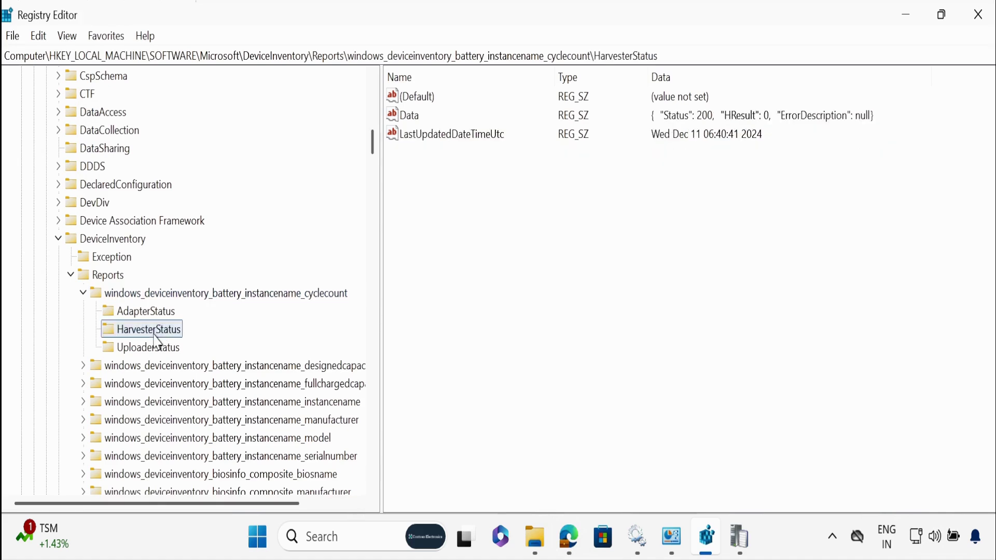
pyautogui.click(147, 350)
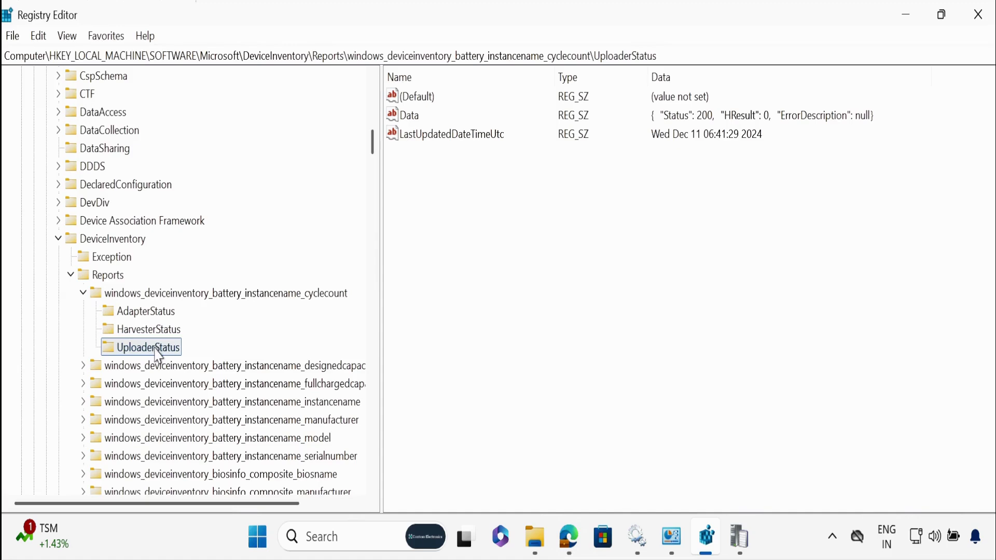
pyautogui.press('Tab')
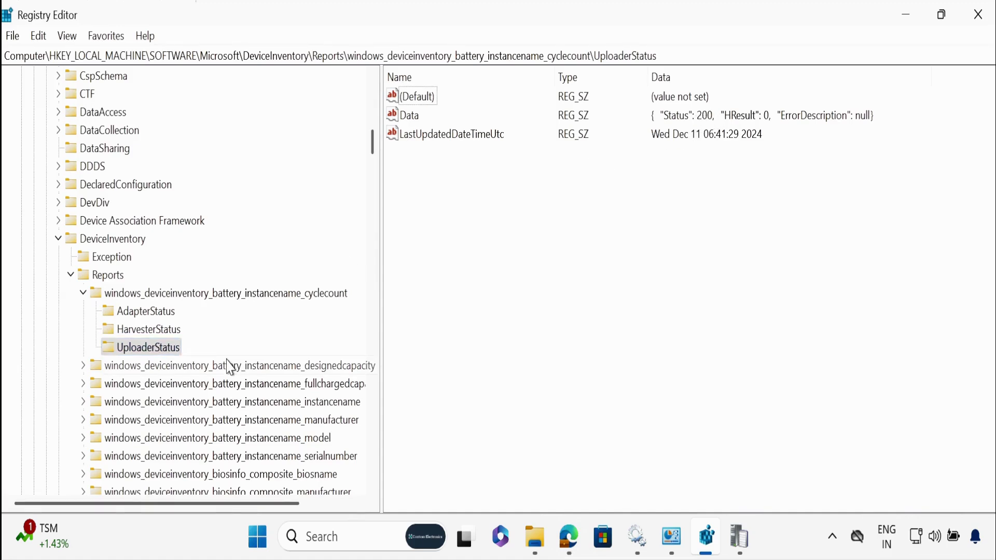
pyautogui.click(158, 333)
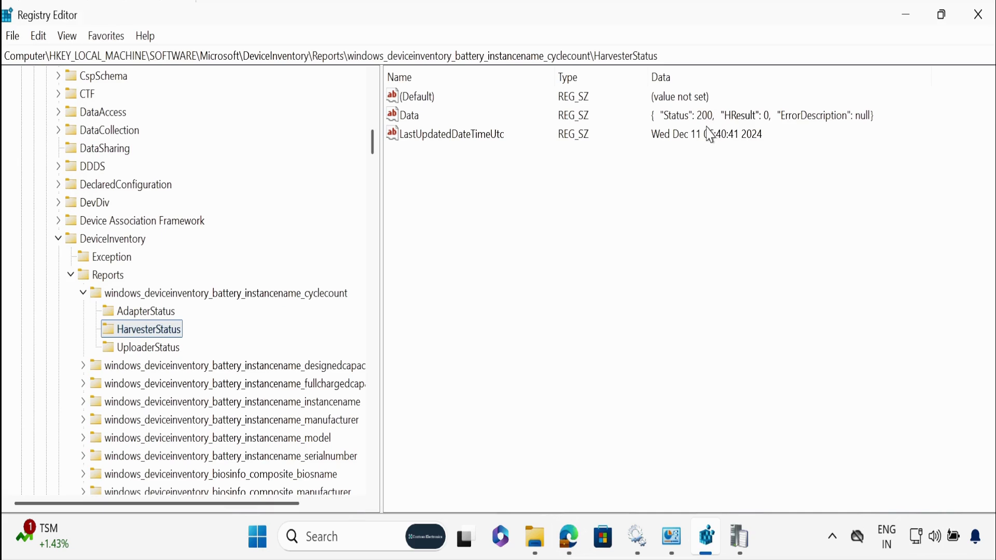
pyautogui.click(154, 316)
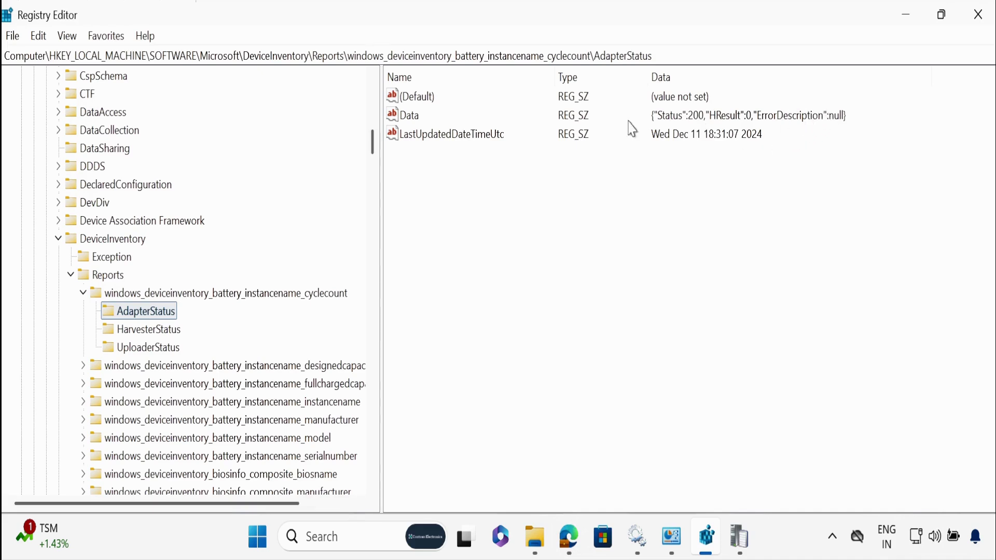
pyautogui.click(407, 117)
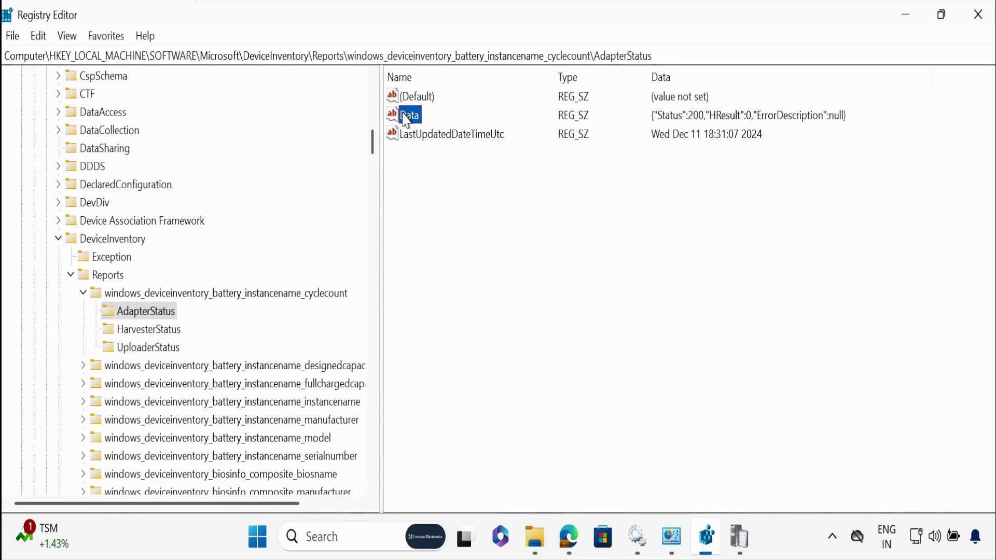
# Step: Check the HarvesterStatus subkey of the windows_deviceinventory_windowsqfe_hotfixid_installedbyuseraccount report, and collapse the Reports key
pyautogui.moveTo(372, 138); pyautogui.dragTo(377, 264)
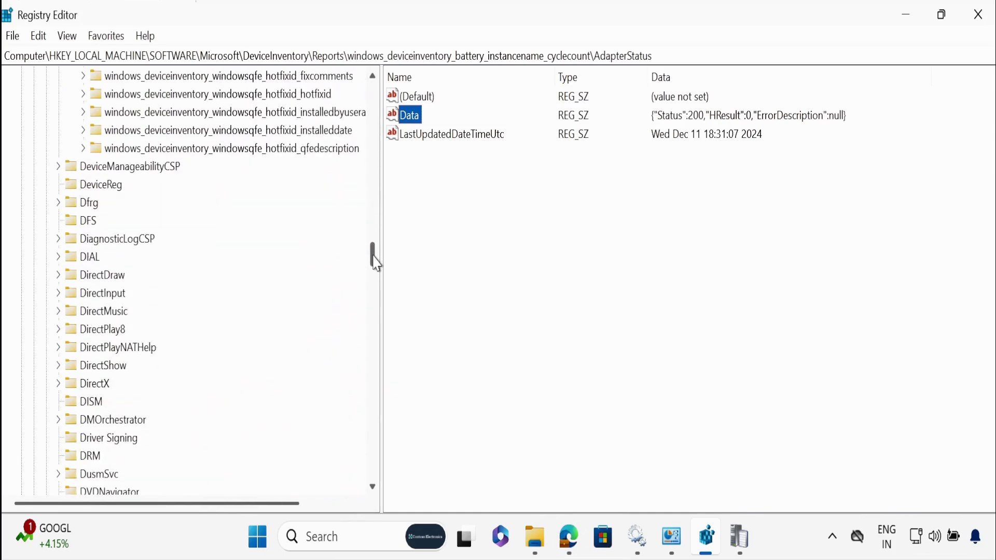
pyautogui.click(289, 120)
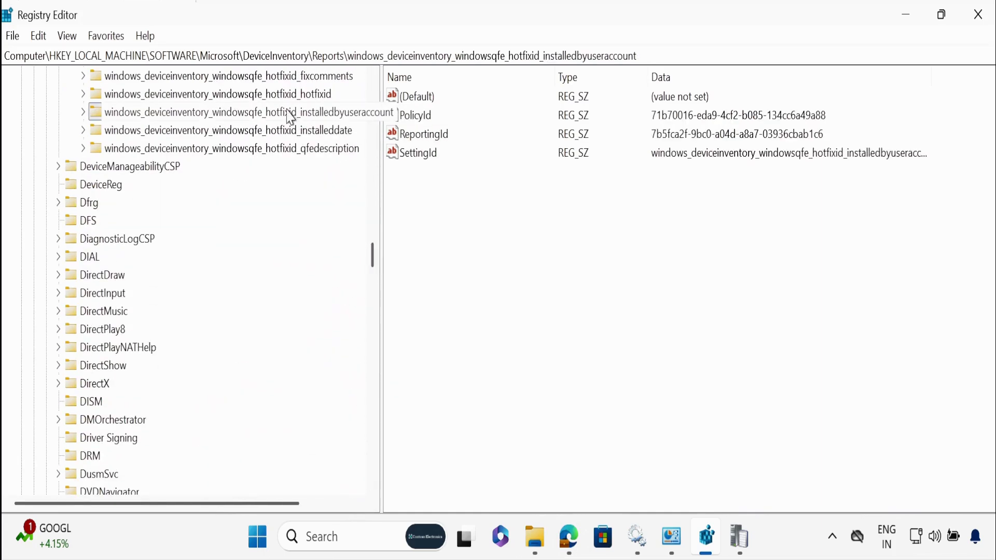
pyautogui.click(84, 113)
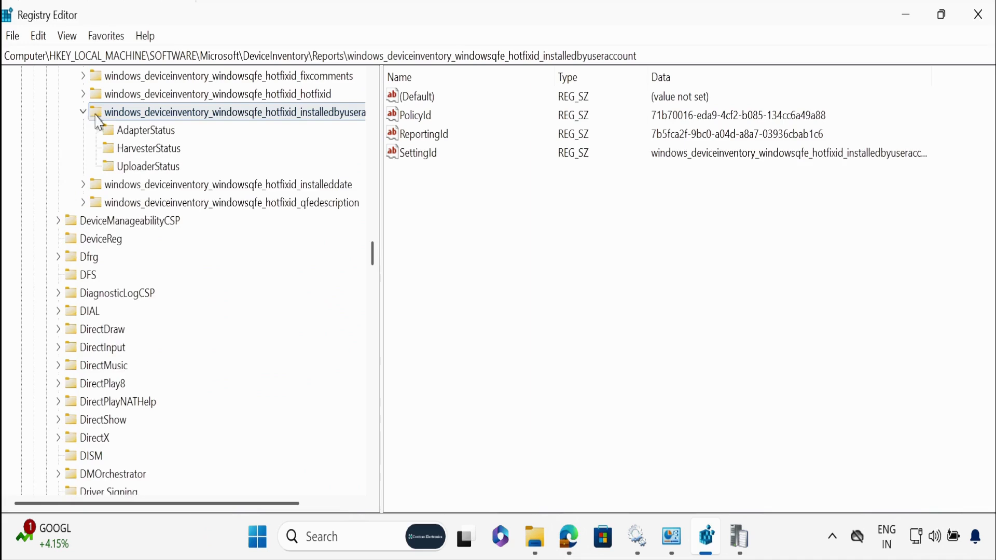
pyautogui.click(150, 149)
pyautogui.press('Left')
pyautogui.press('Left')
pyautogui.press('Left')
pyautogui.press('Left')
pyautogui.press('Down')
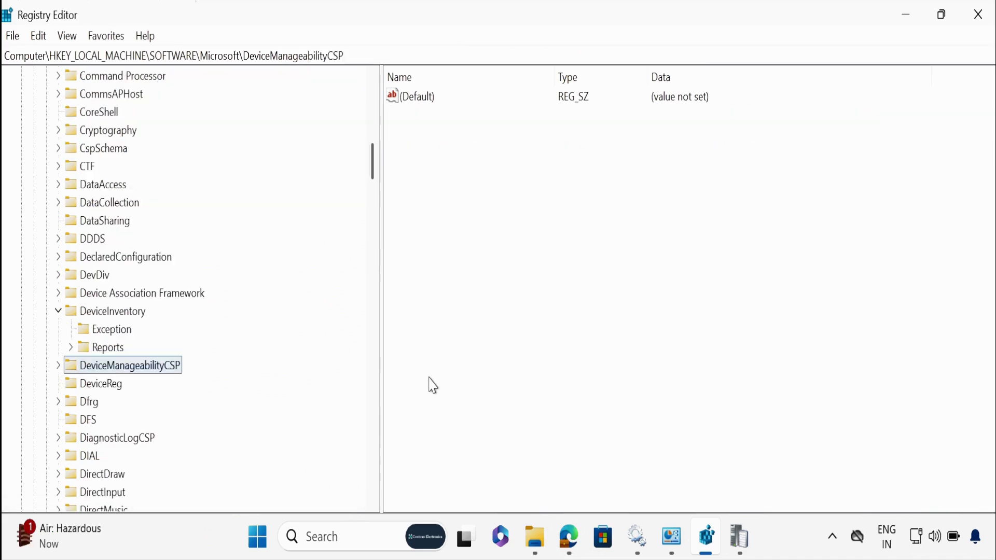